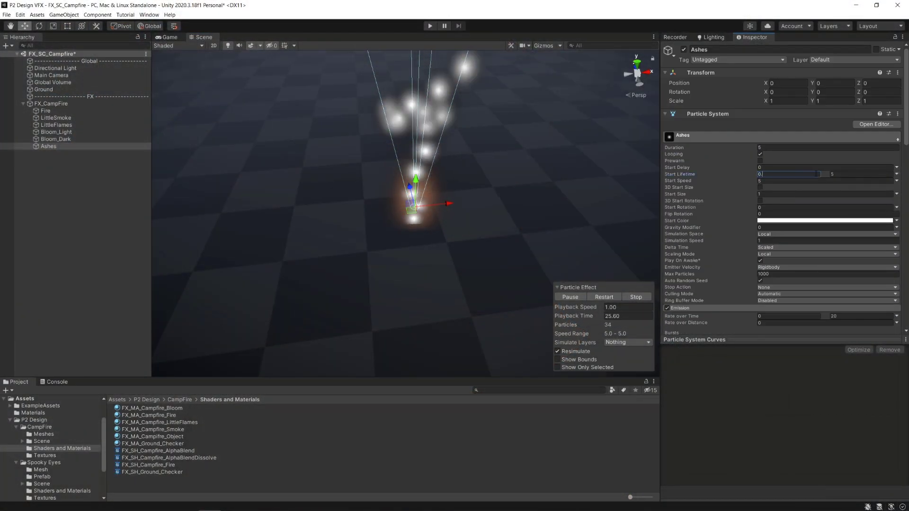
# - Duplicate the FX_MA_Campfire_Smoke material to create FX_MA_Campfire_Bloom
pyautogui.click(896, 195)
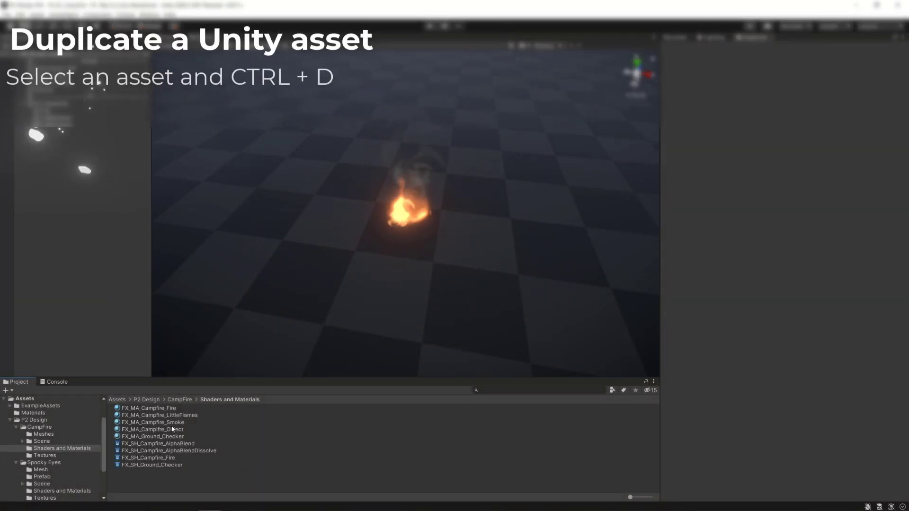
pyautogui.click(169, 423)
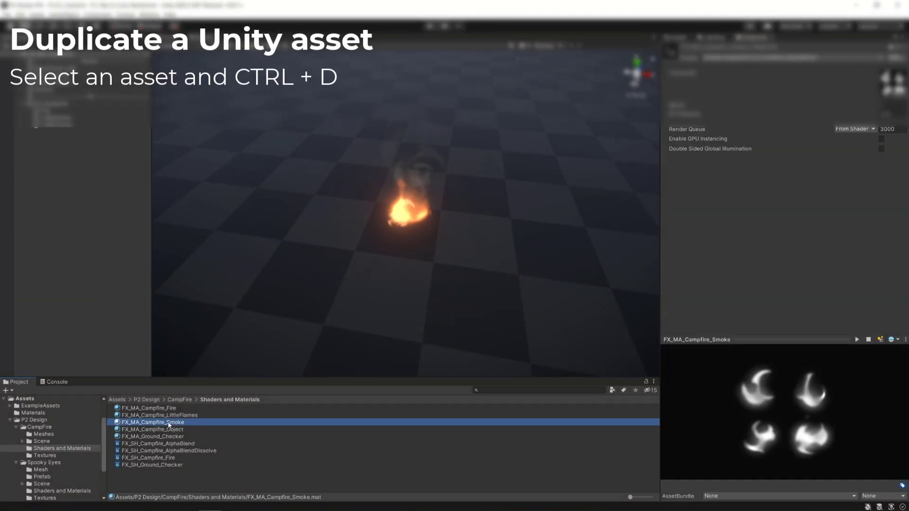
pyautogui.hotkey('ctrl', 'd')
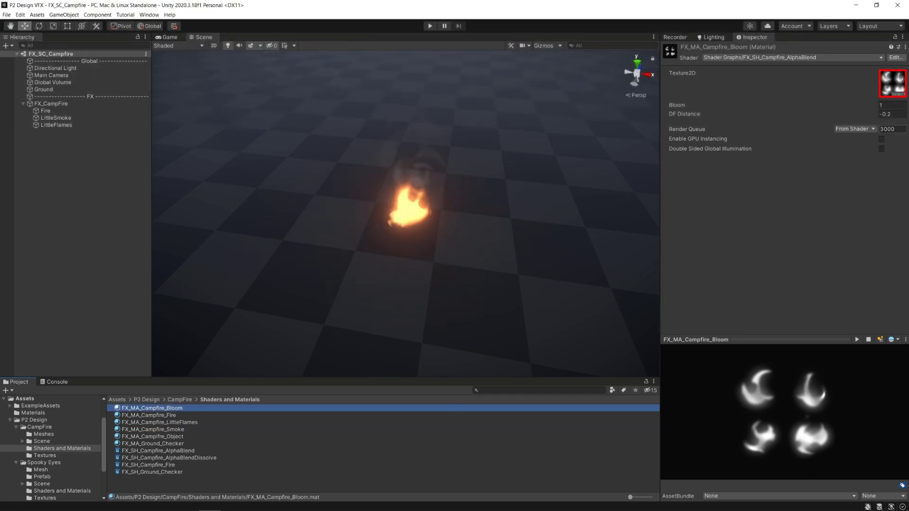
# - Assign the Default-Particle texture to the new bloom material
pyautogui.click(899, 95)
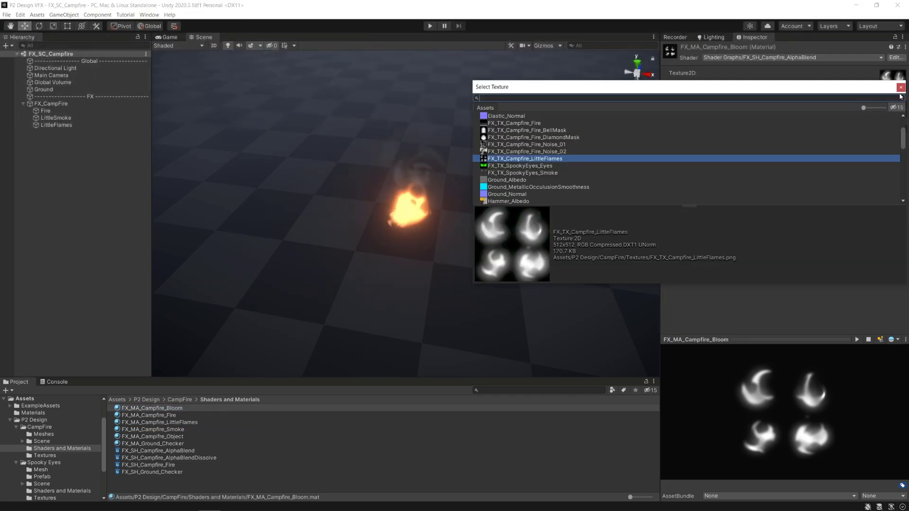
pyautogui.write('default')
pyautogui.click(656, 137)
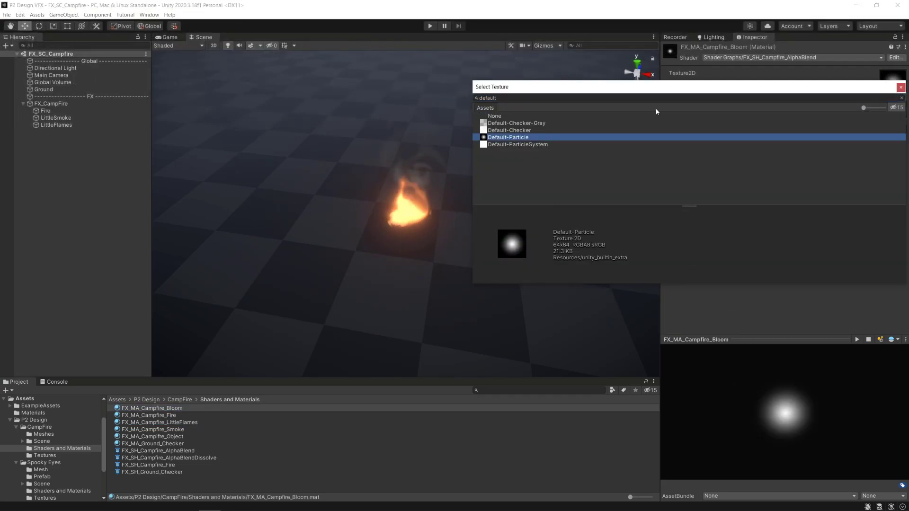
pyautogui.press('Return')
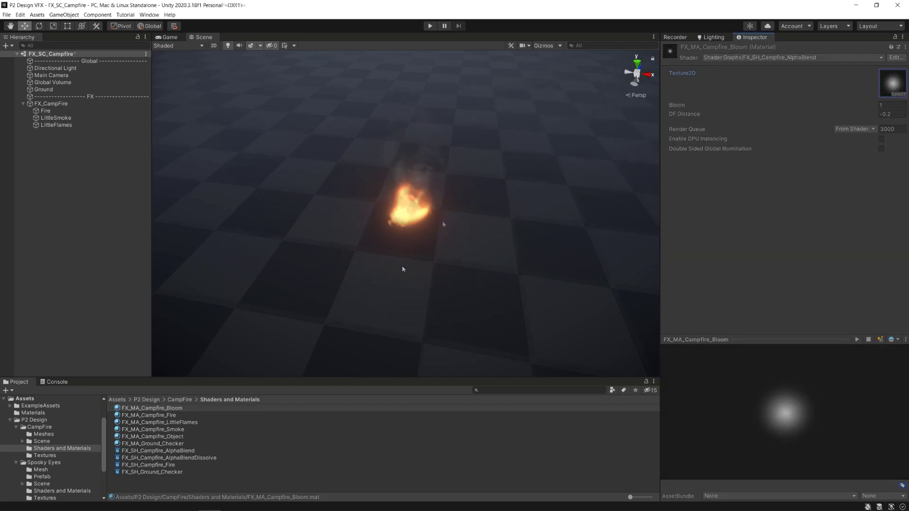
pyautogui.click(442, 220)
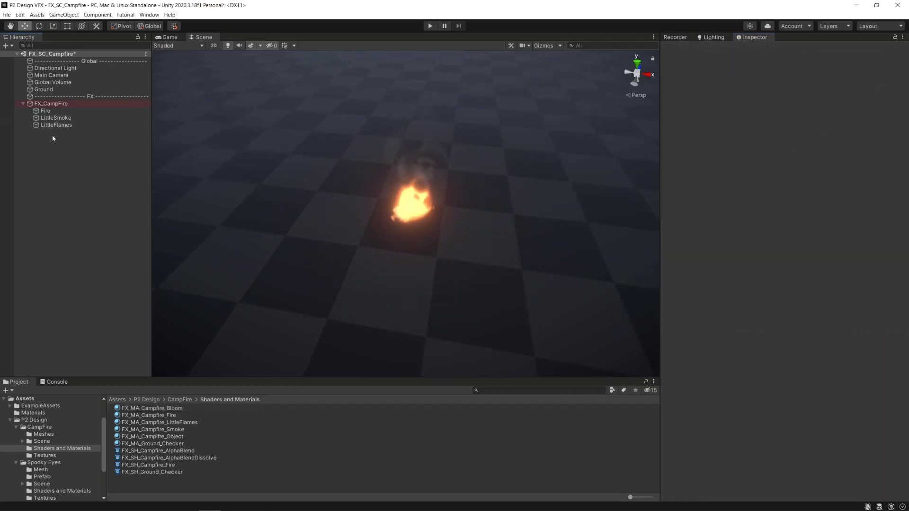
# - Create a particle system named Bloom_Light under FX_CampFire
pyautogui.click(51, 106)
pyautogui.rightClick(53, 108)
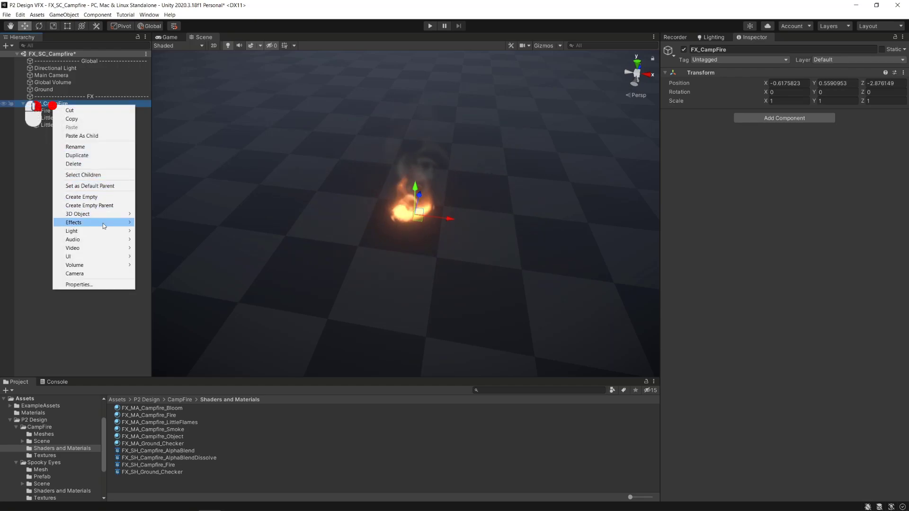
pyautogui.moveTo(111, 226)
pyautogui.click(158, 223)
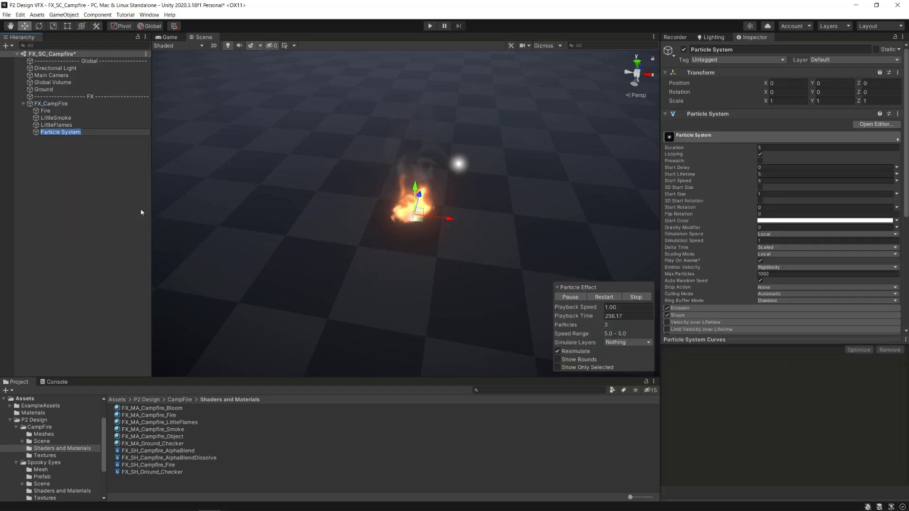
pyautogui.write('Bloom_Light')
pyautogui.press('Return')
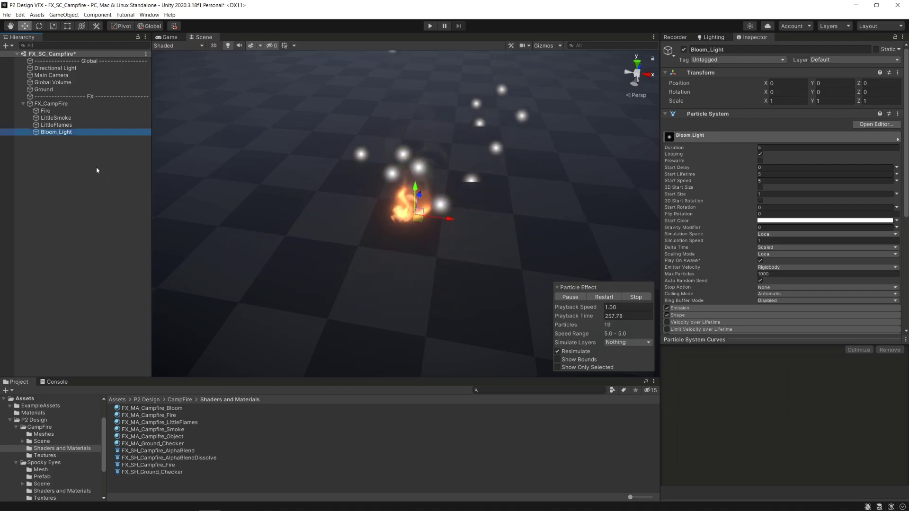
# - Stop the Fire, LittleSmoke and LittleFlames particle systems
pyautogui.click(59, 126)
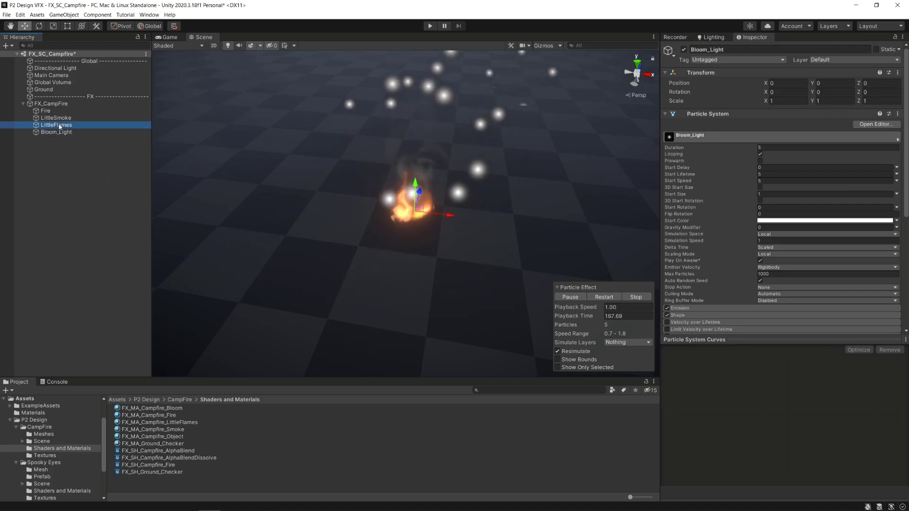
pyautogui.keyDown('shift'); pyautogui.click(56, 118); pyautogui.keyUp('shift')
pyautogui.keyDown('shift'); pyautogui.click(46, 111); pyautogui.keyUp('shift')
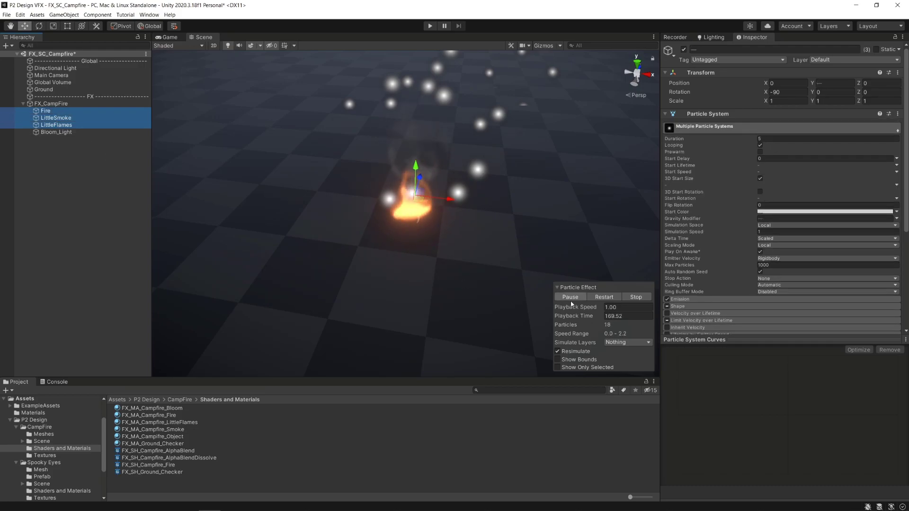
pyautogui.click(635, 297)
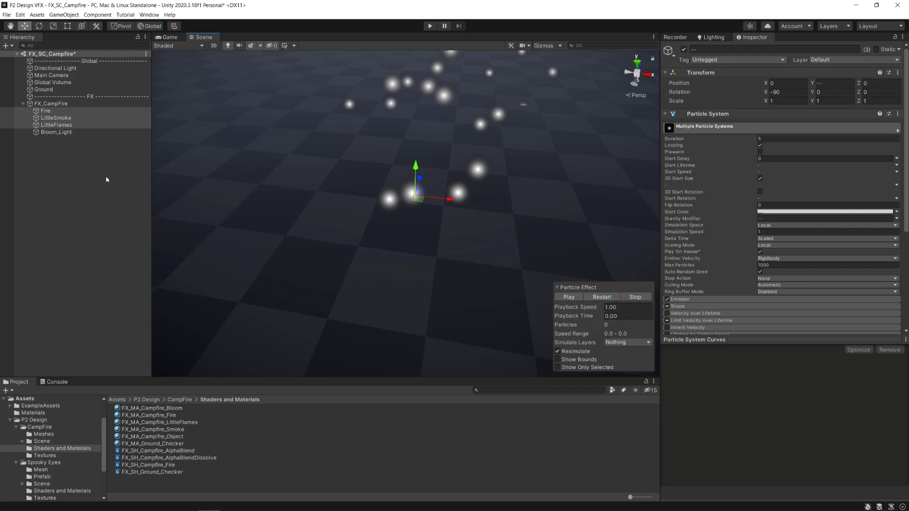
# - Assign the FX_MA_Campfire_Bloom material to Bloom_Light's renderer
pyautogui.click(65, 135)
pyautogui.scroll(-5, 705, 270)
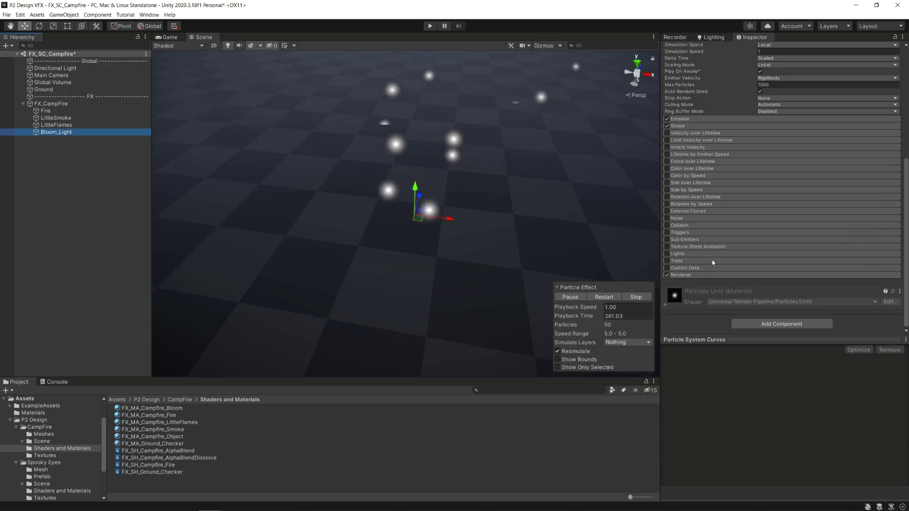
pyautogui.click(683, 276)
pyautogui.scroll(-5, 700, 273)
pyautogui.moveTo(152, 408); pyautogui.dragTo(797, 144)
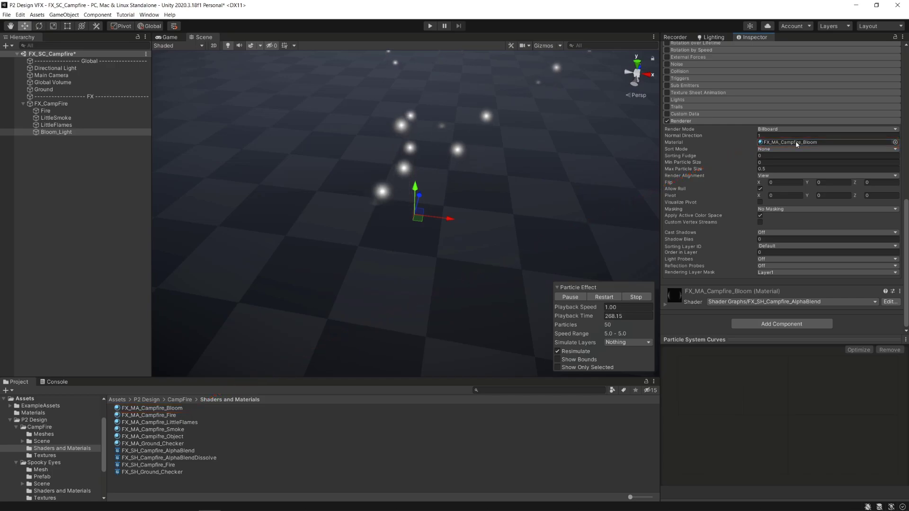
# - Disable Bloom_Light's Shape module and set start speed 0 with 3D start size 3×6×1
pyautogui.scroll(10, 715, 173)
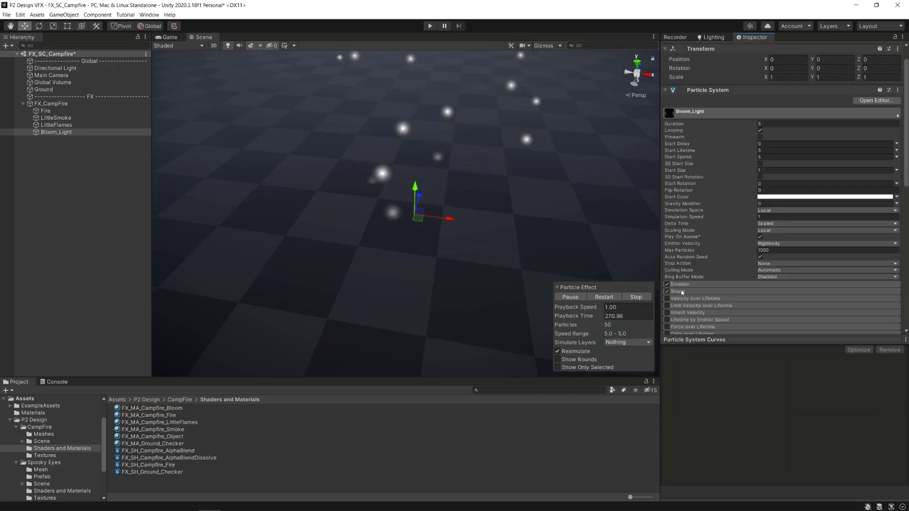
pyautogui.click(667, 291)
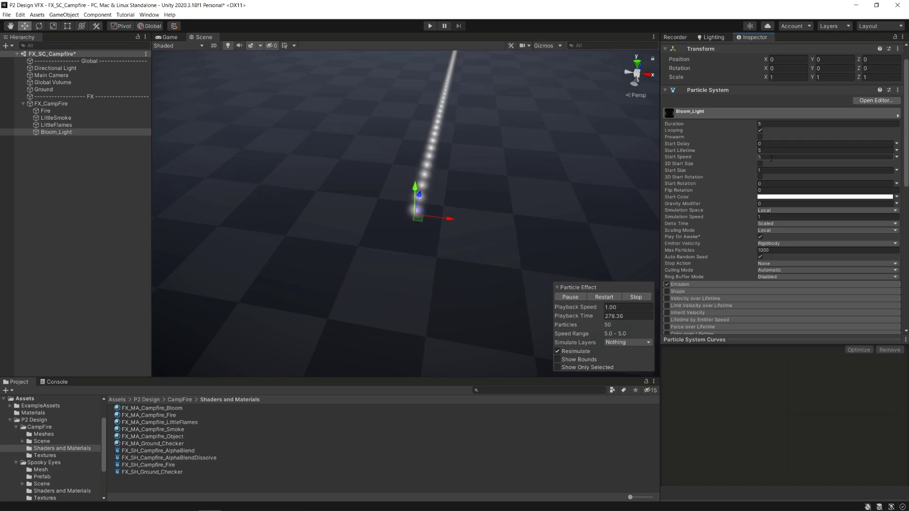
pyautogui.write('0')
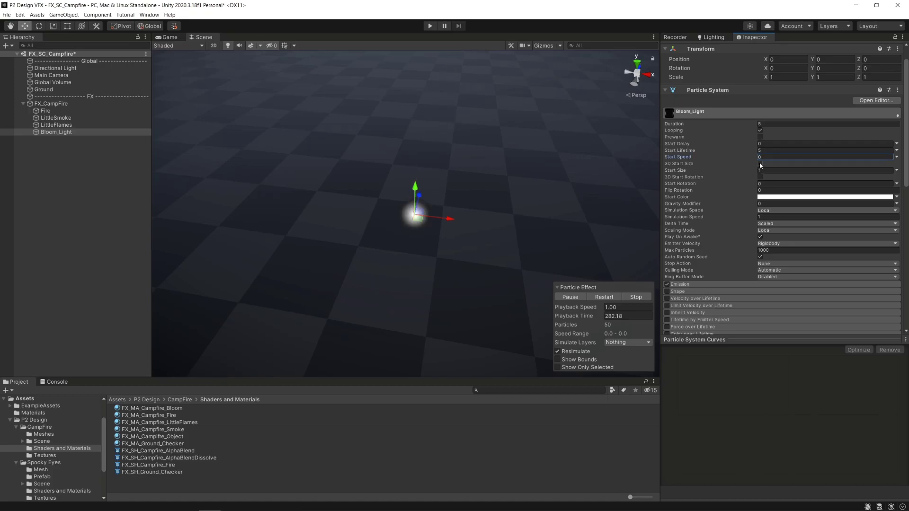
pyautogui.write('3')
pyautogui.click(769, 171)
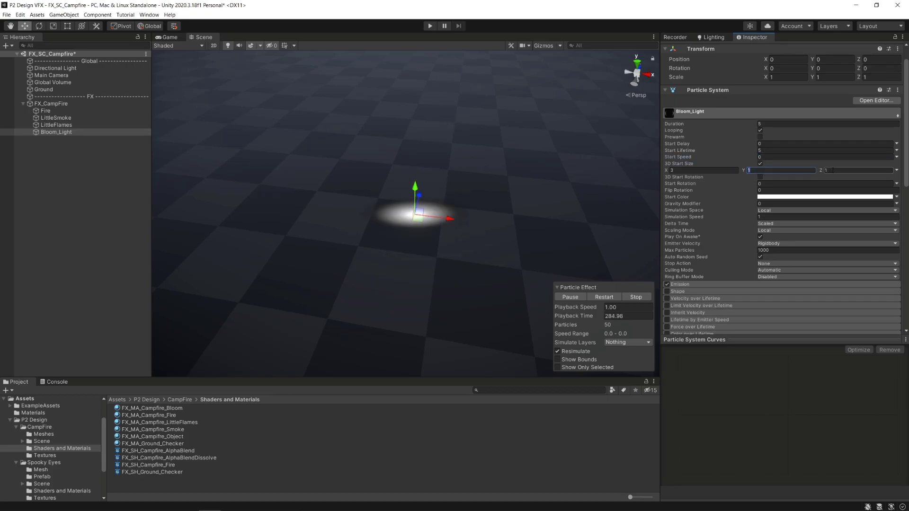
pyautogui.write('6')
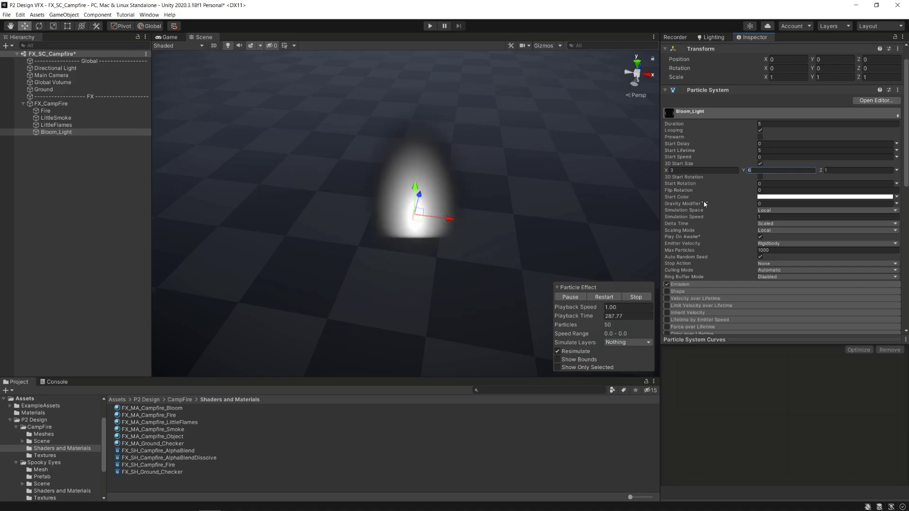
# - Set Bloom_Light's start colour to a warm peach (FFB686)
pyautogui.click(767, 198)
pyautogui.moveTo(862, 256); pyautogui.dragTo(858, 250)
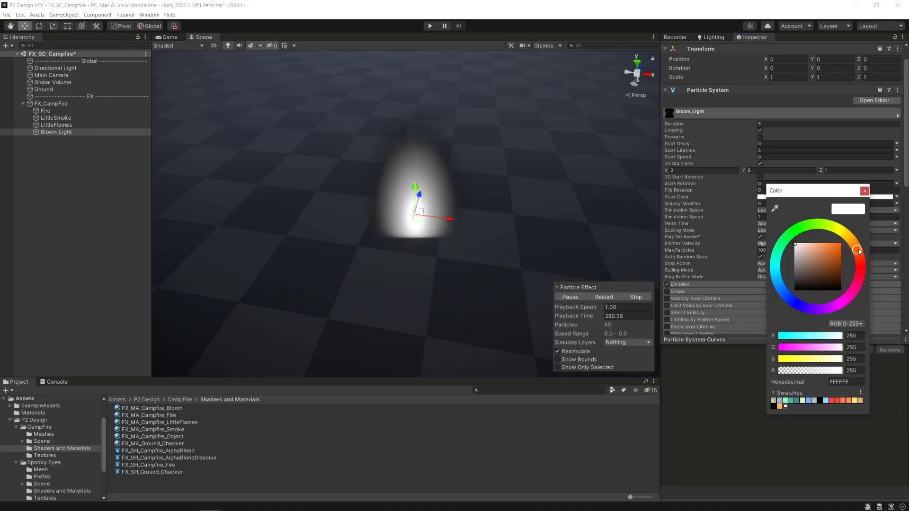
pyautogui.click(814, 244)
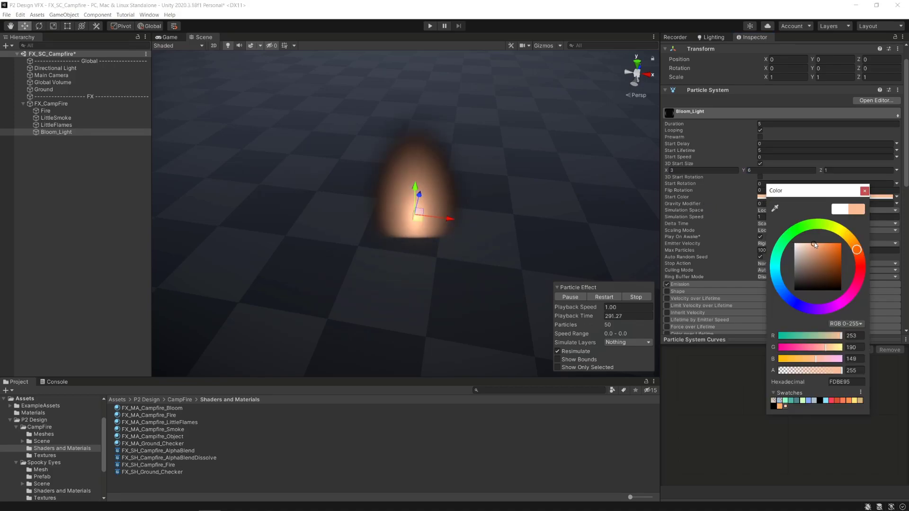
pyautogui.click(863, 191)
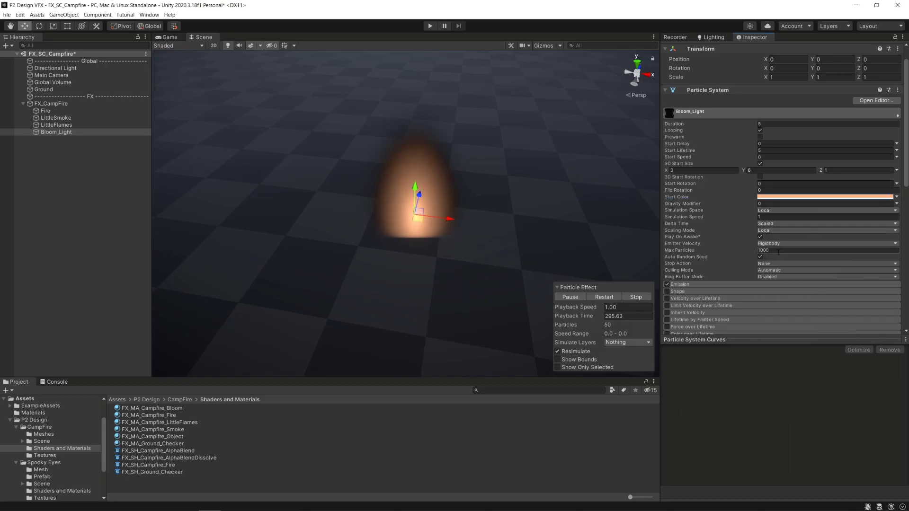
# - Set Bloom_Light's Rate over Time to 0 and add a single one-particle burst
pyautogui.click(710, 285)
pyautogui.scroll(-3, 746, 273)
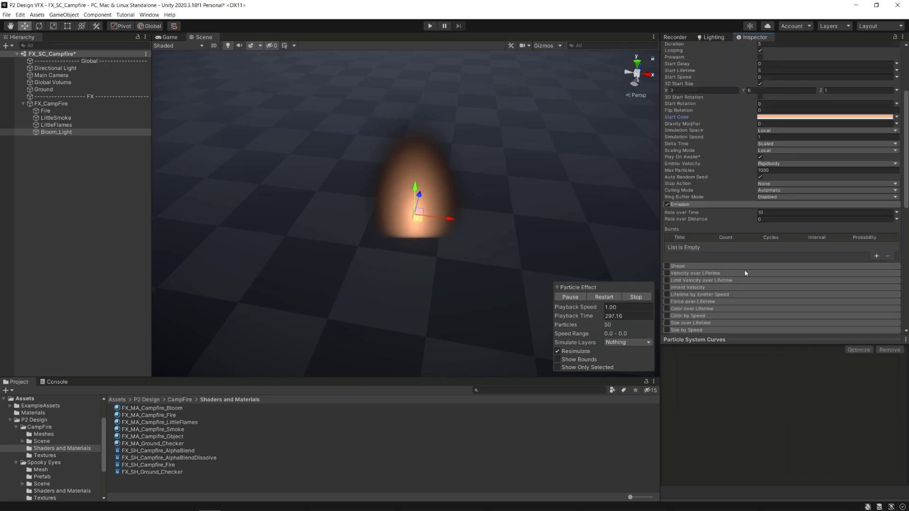
pyautogui.doubleClick(794, 212)
pyautogui.write('0')
pyautogui.click(876, 256)
pyautogui.write('1')
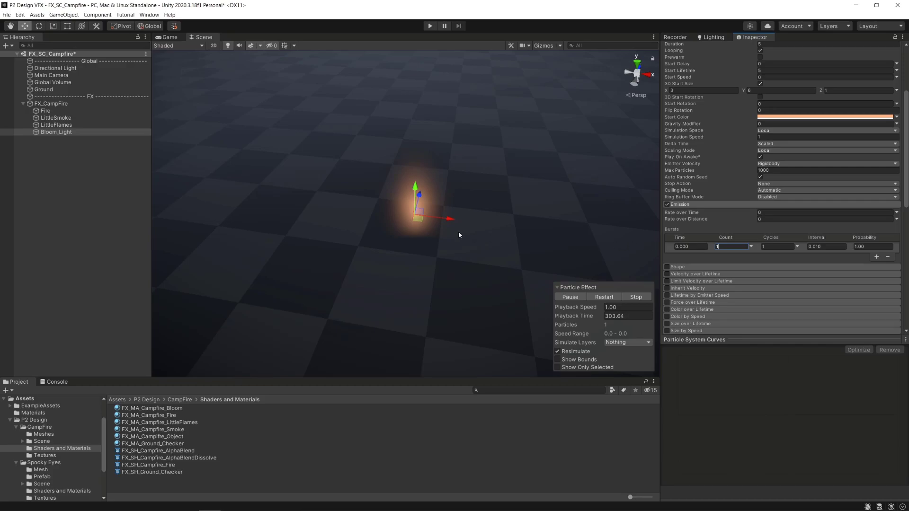
pyautogui.moveTo(473, 236); pyautogui.dragTo(557, 234, button='right')
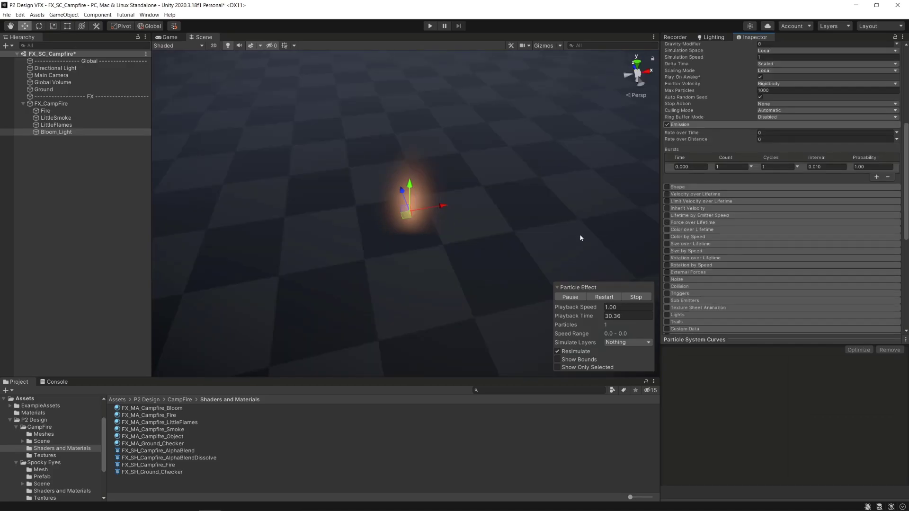
# - Enable Size over Lifetime and shape a flat full-size curve into a wave dipping to about 0.85
pyautogui.click(667, 244)
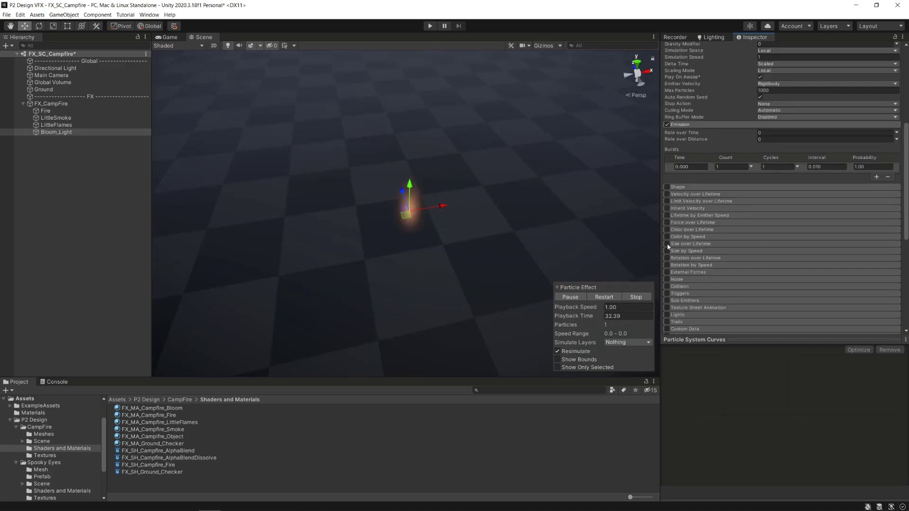
pyautogui.click(723, 244)
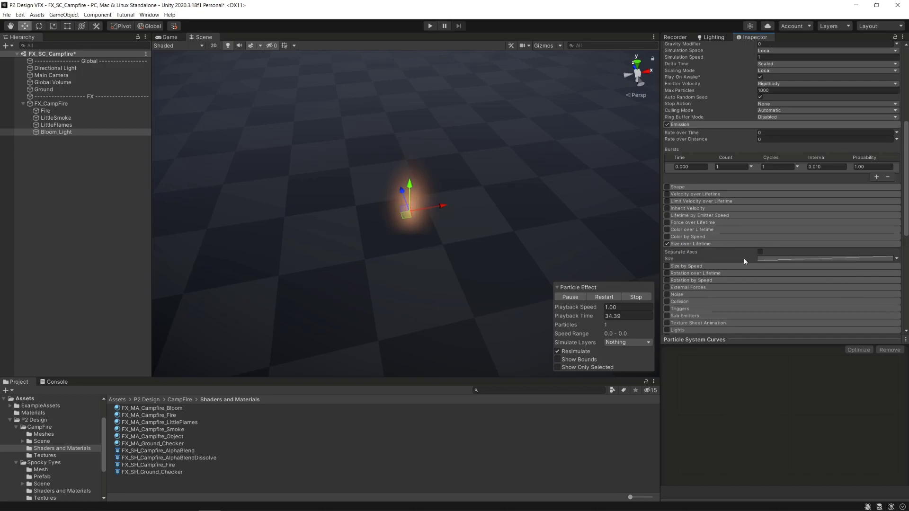
pyautogui.click(845, 259)
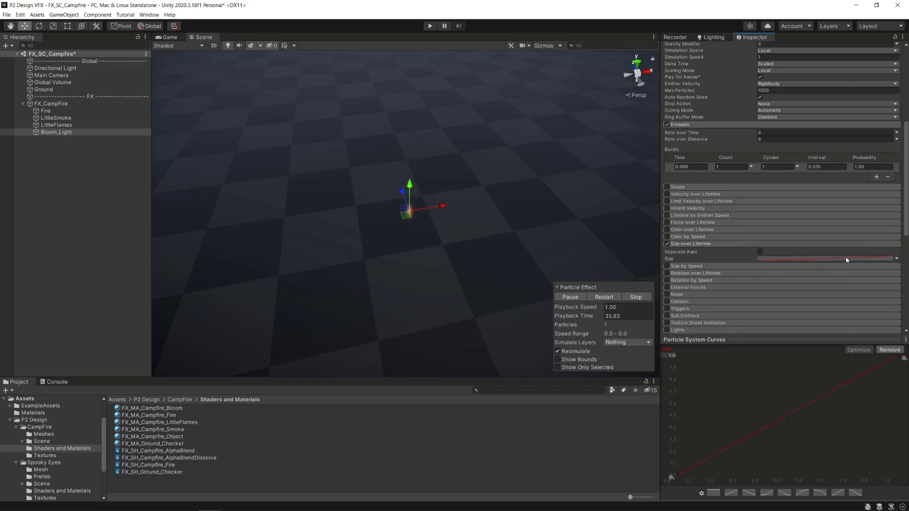
pyautogui.click(710, 493)
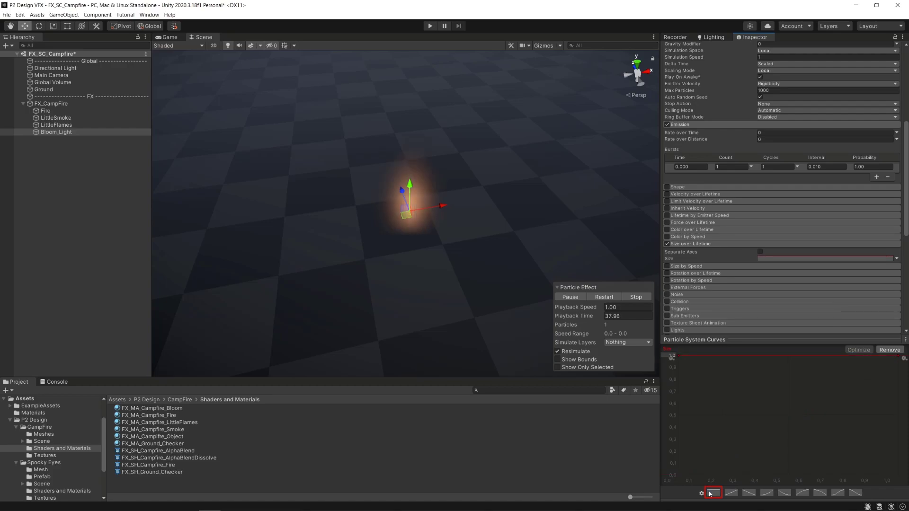
pyautogui.doubleClick(700, 355)
pyautogui.moveTo(700, 356); pyautogui.dragTo(699, 375)
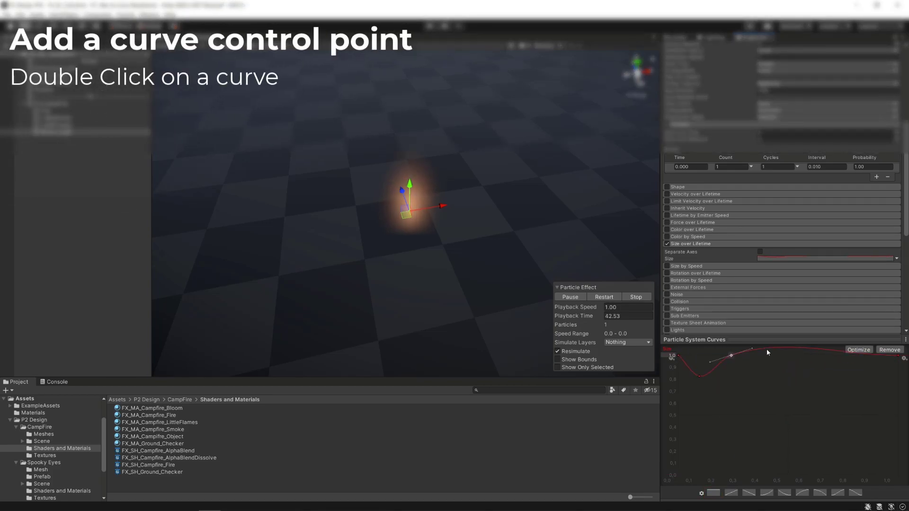
pyautogui.moveTo(800, 368); pyautogui.dragTo(820, 356)
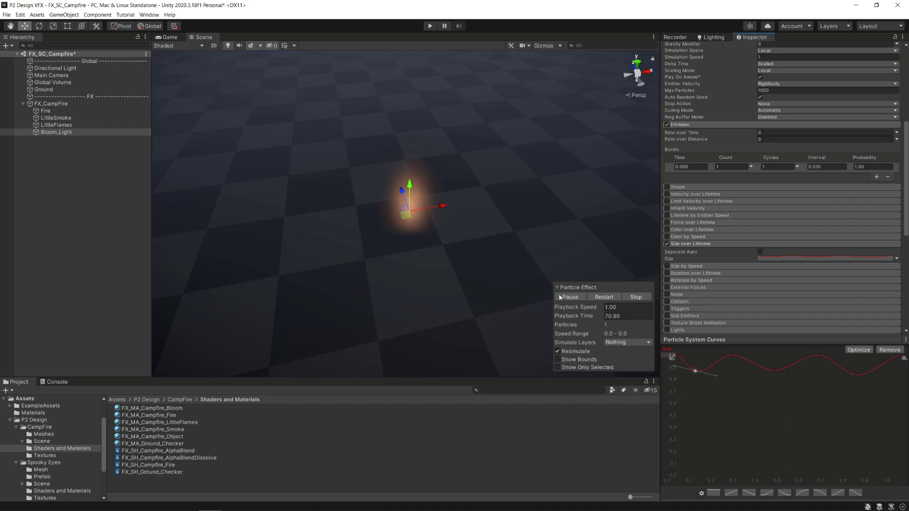
# - Set Bloom_Light's renderer Order in Layer to -1
pyautogui.scroll(-5, 741, 298)
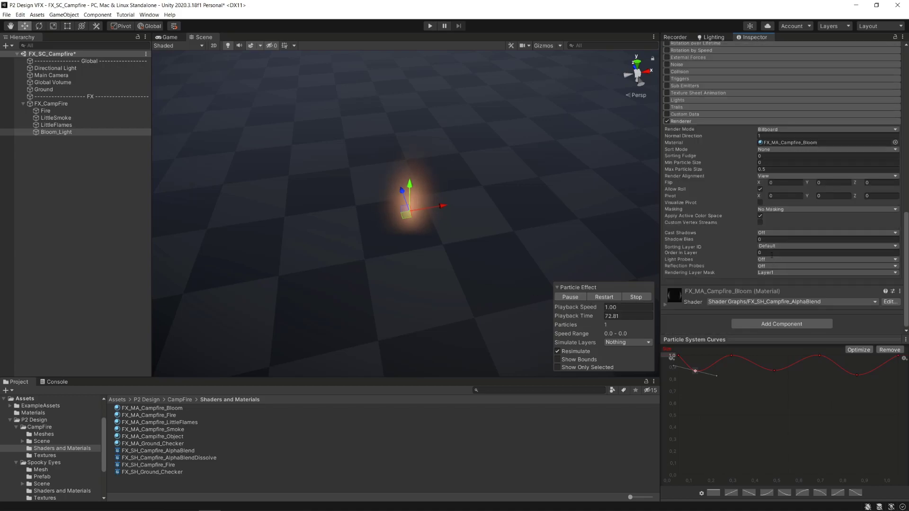
pyautogui.write('-1')
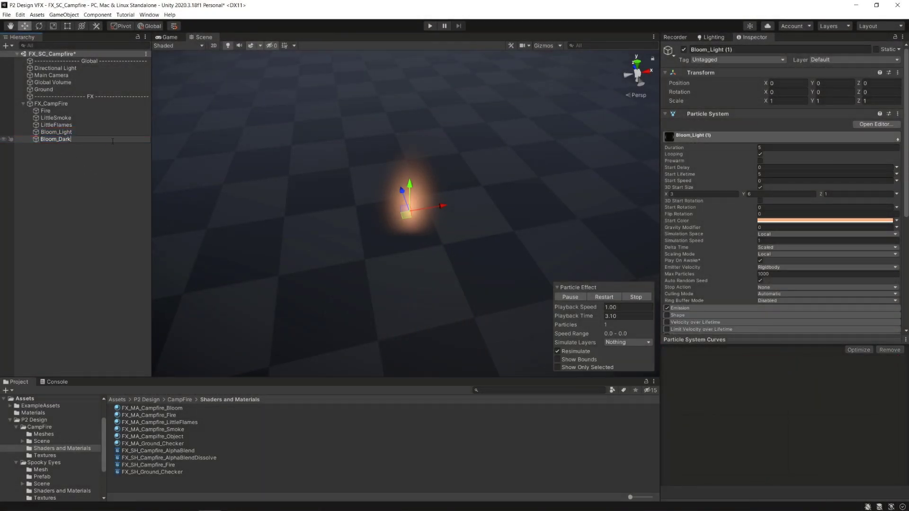
# - Confirm the Bloom_Dark name and set its 3D start size to X 6, Y 11
pyautogui.press('Return')
pyautogui.write('6')
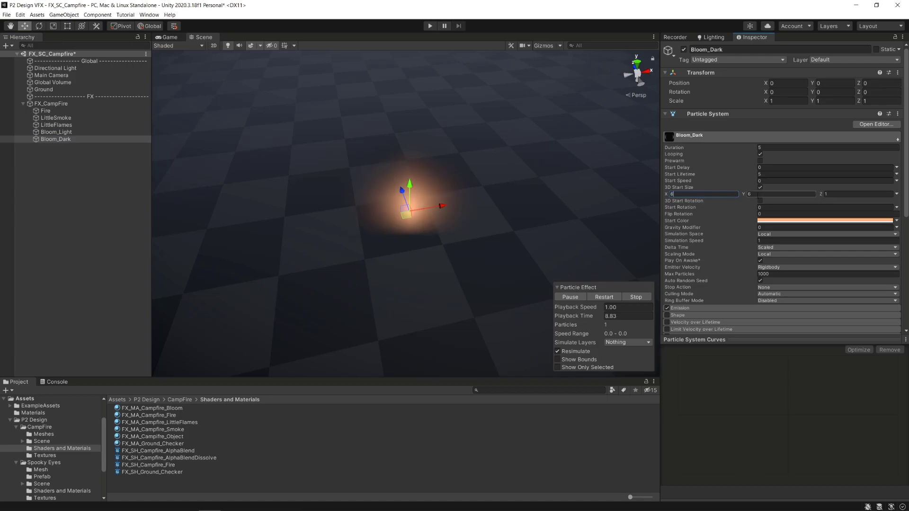
pyautogui.click(767, 195)
pyautogui.write('11')
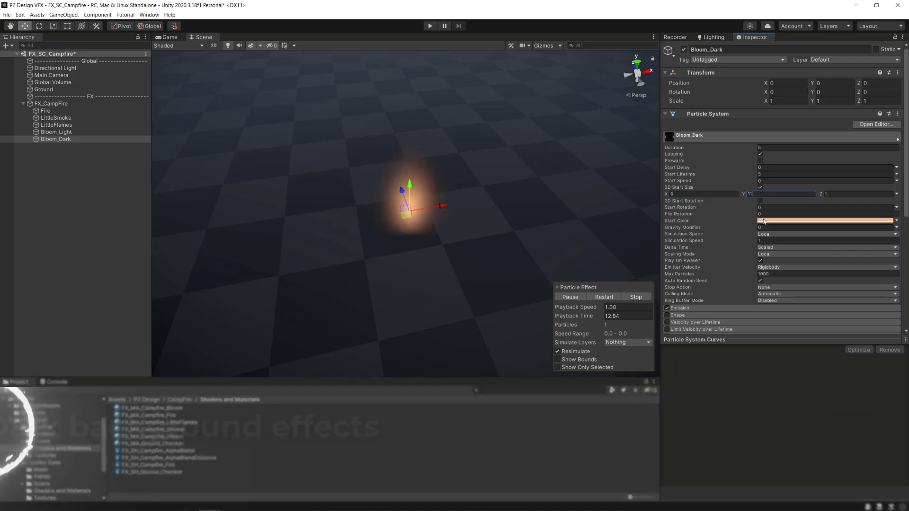
# - Change Bloom_Dark's start colour and set its renderer Order in Layer to -3
pyautogui.click(767, 221)
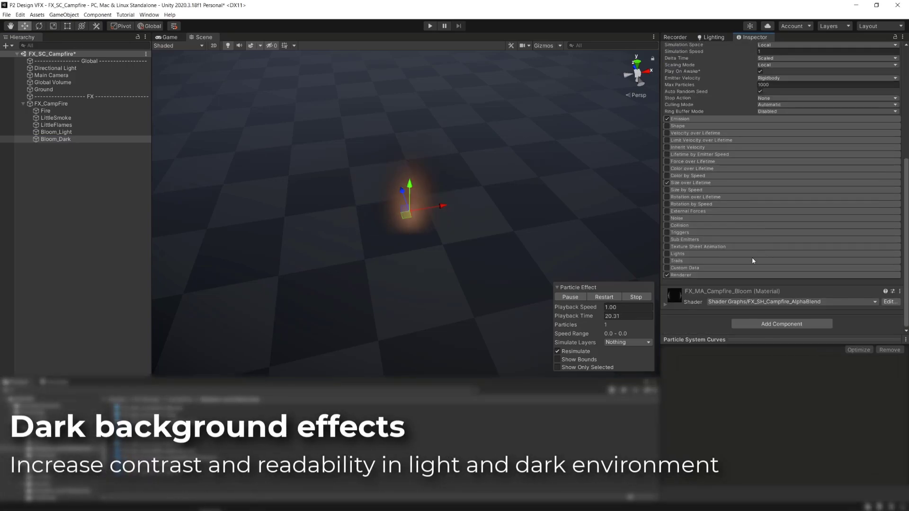
pyautogui.scroll(5, 751, 258)
pyautogui.scroll(-5, 752, 257)
pyautogui.click(779, 252)
pyautogui.write('-3')
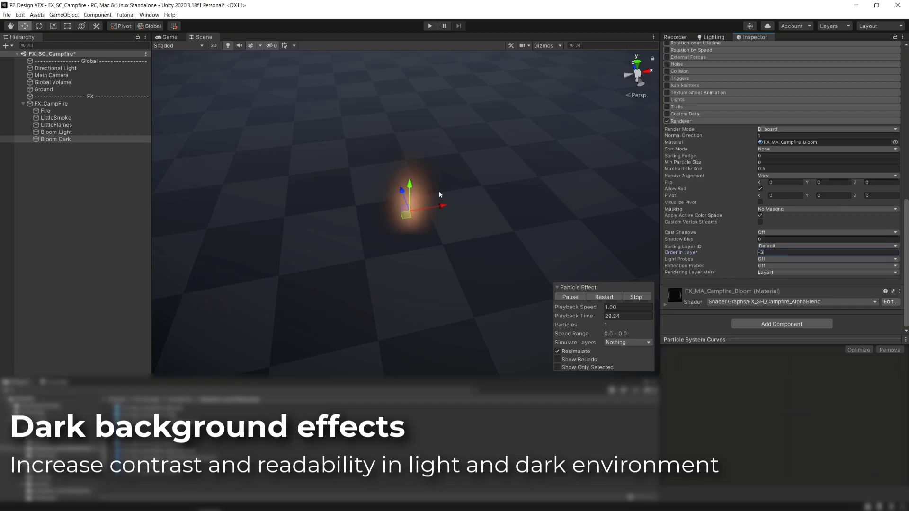
pyautogui.press('Return')
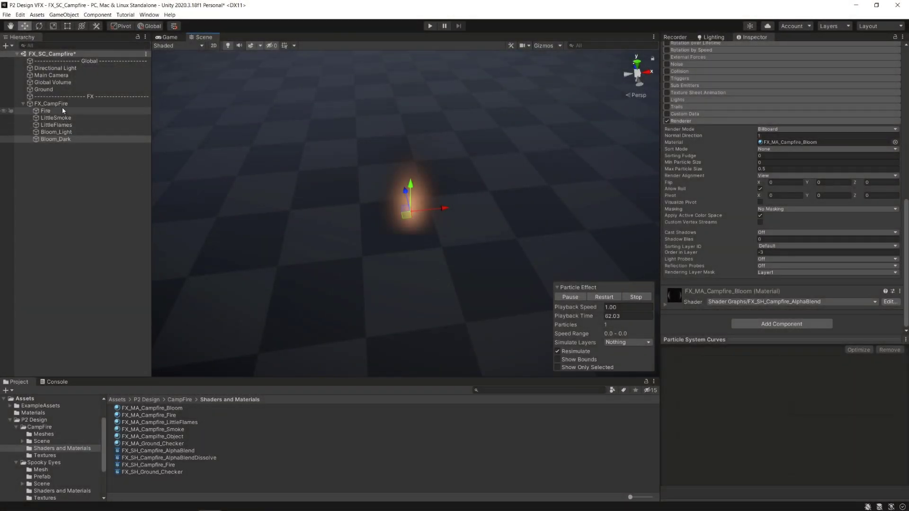
# - Create a particle system named Ashes under FX_CampFire
pyautogui.rightClick(62, 104)
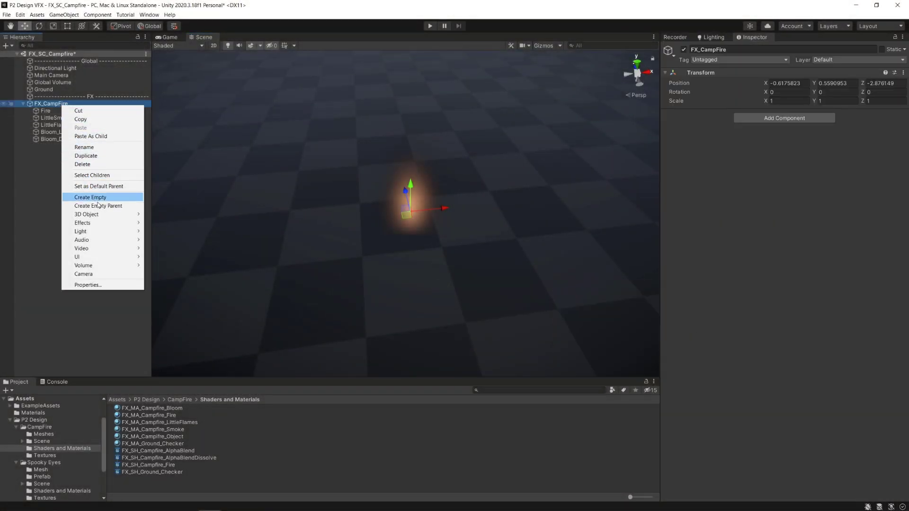
pyautogui.moveTo(123, 223)
pyautogui.click(191, 222)
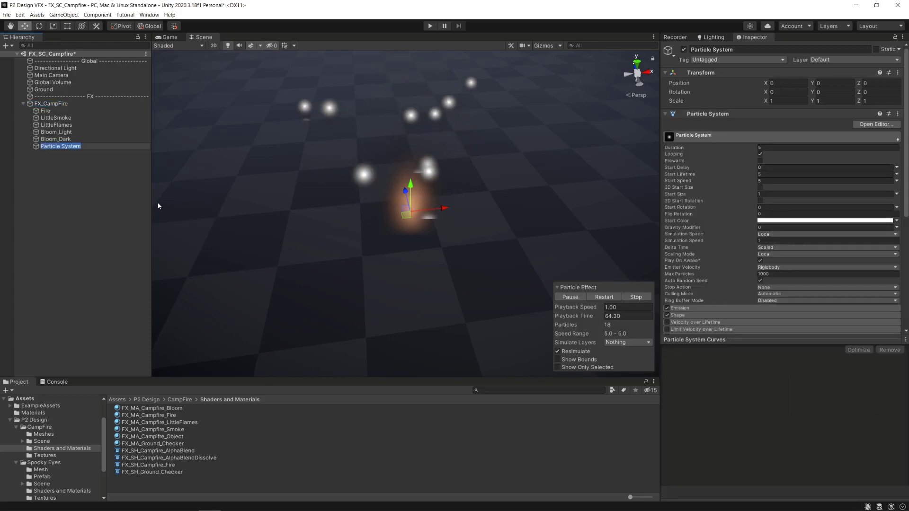
pyautogui.write('Ashes')
pyautogui.press('Return')
# - Render Ashes as Stretched Billboard with speed scale 0.03
pyautogui.scroll(-10, 723, 268)
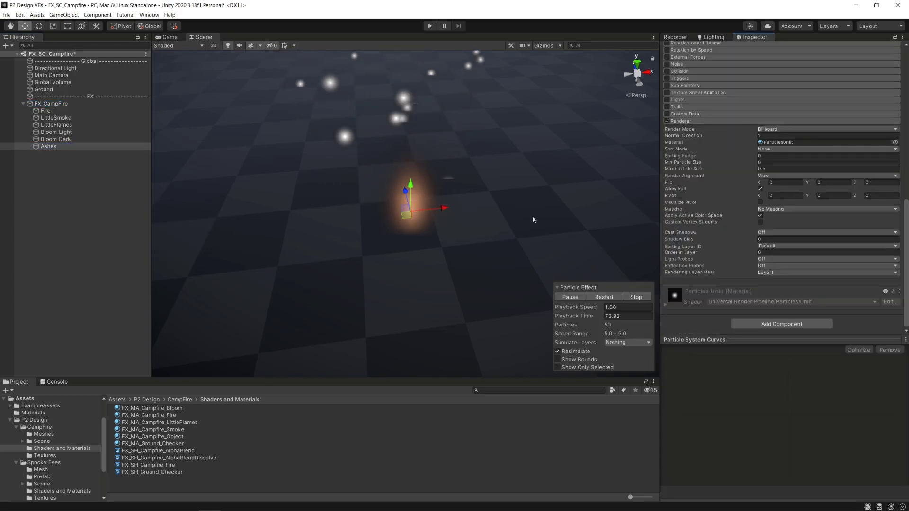
pyautogui.click(786, 129)
pyautogui.click(786, 146)
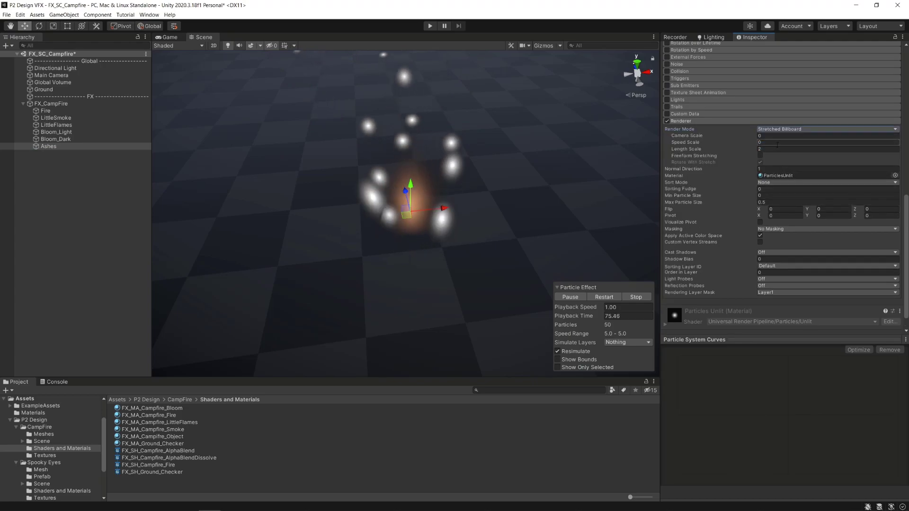
pyautogui.click(769, 142)
pyautogui.write('0.03')
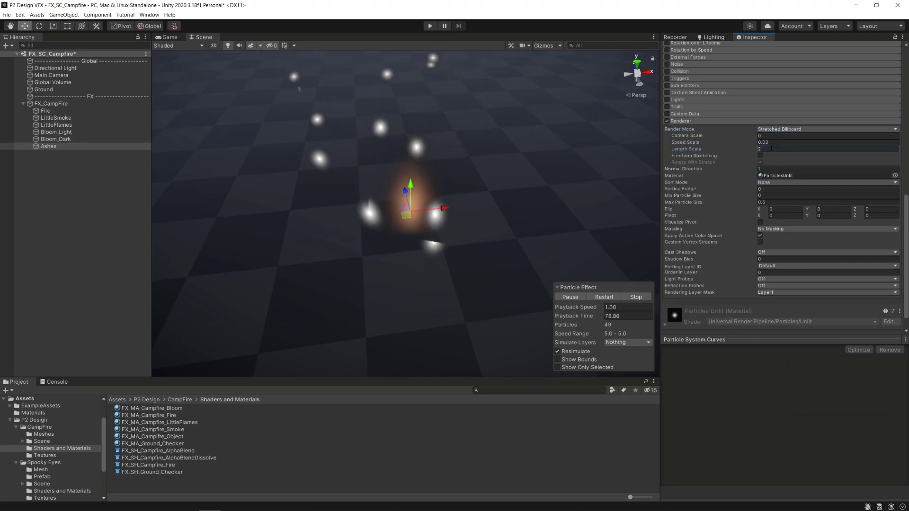
pyautogui.click(771, 149)
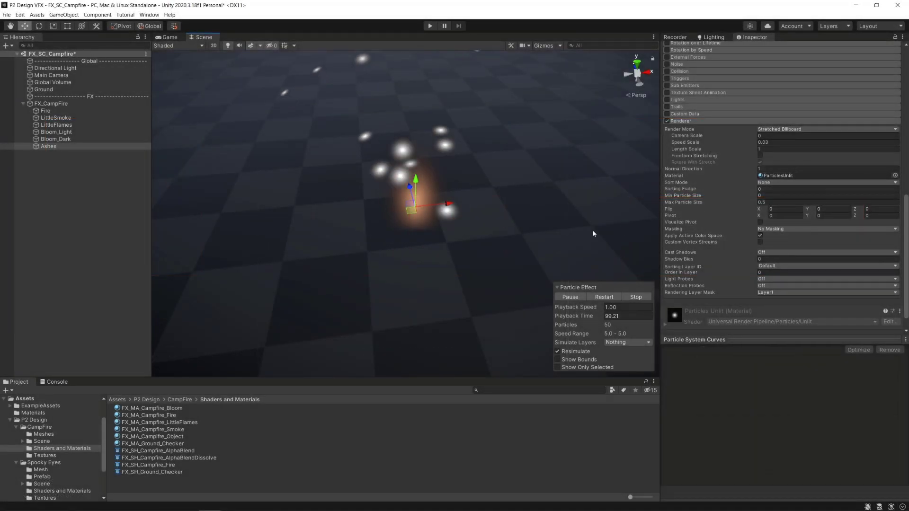
# - Set the Ashes cone shape to angle 12 and radius 0.1, ready to edit rotation X
pyautogui.scroll(-5, 679, 202)
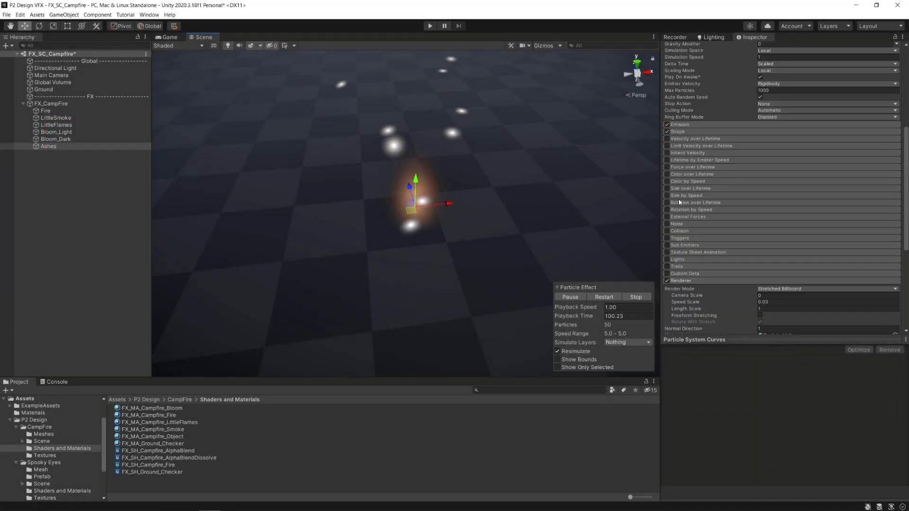
pyautogui.click(685, 132)
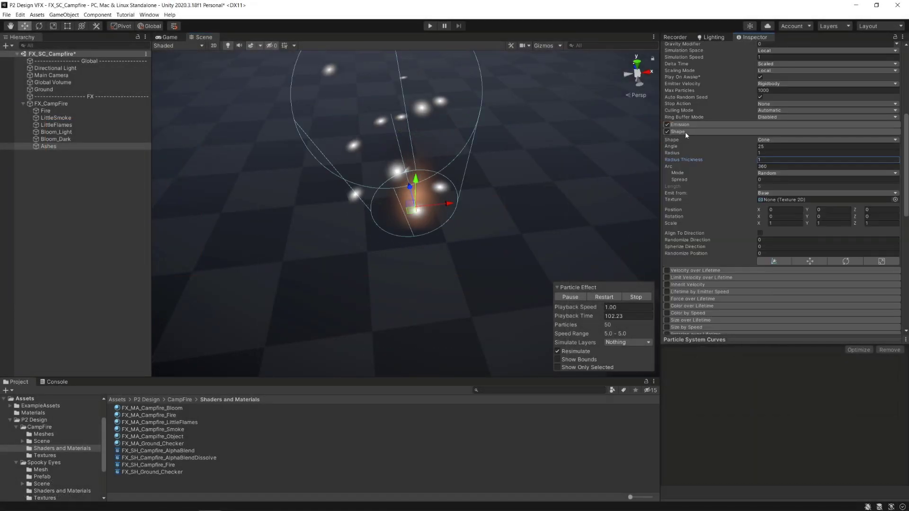
pyautogui.click(770, 146)
pyautogui.write('12')
pyautogui.click(770, 153)
pyautogui.write('0.1')
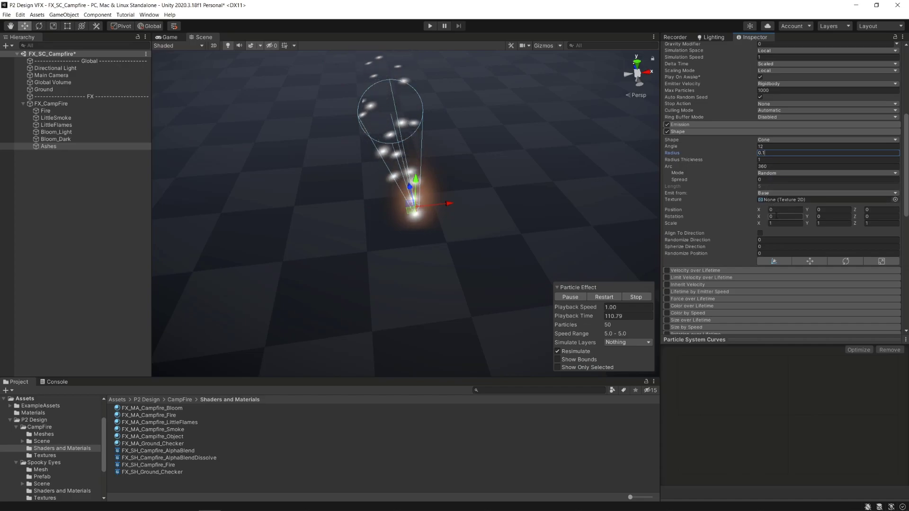
pyautogui.click(772, 217)
# - Set the cone's X rotation to -90 and Rate over Time to random between 0 and 20
pyautogui.write('-90')
pyautogui.scroll(1, 781, 189)
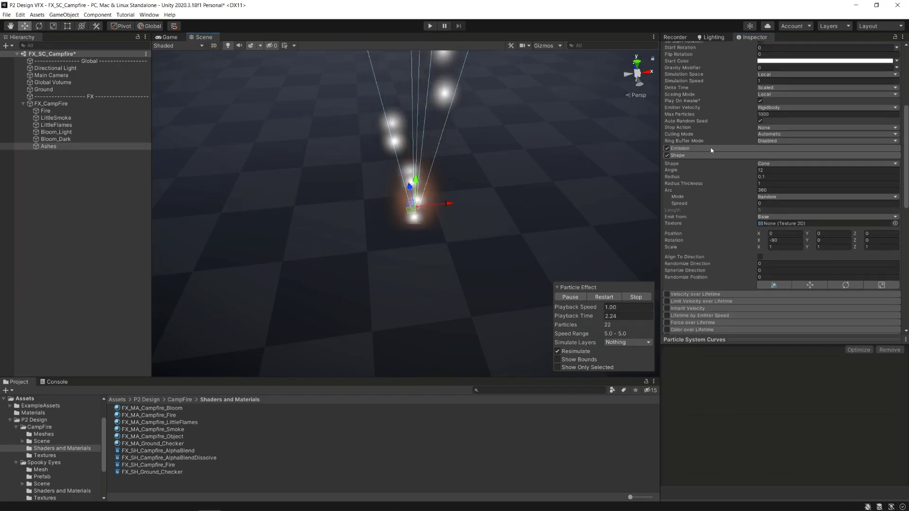
pyautogui.click(776, 148)
pyautogui.click(896, 156)
pyautogui.click(824, 176)
pyautogui.click(804, 156)
pyautogui.write('0')
pyautogui.press('Tab')
pyautogui.write('20')
# - Add an emission burst of count 10, 5 cycles and probability 0.5
pyautogui.click(876, 200)
pyautogui.click(724, 189)
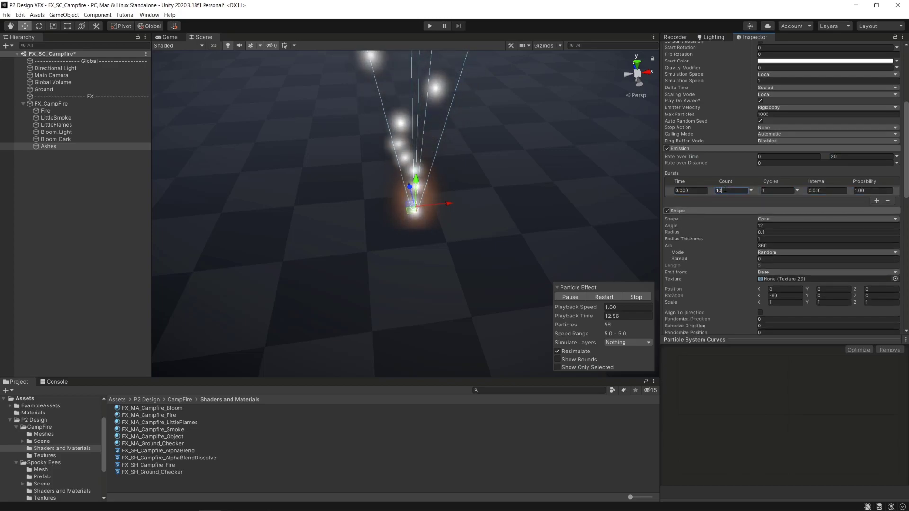
pyautogui.click(779, 190)
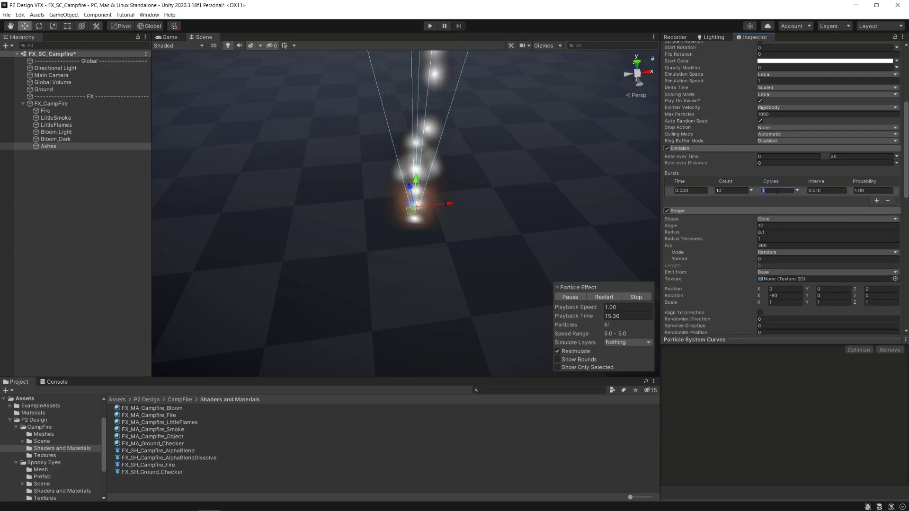
pyautogui.click(871, 191)
# - Make the Ashes' Start Lifetime random between 0.2 and 1.4
pyautogui.write('0.5')
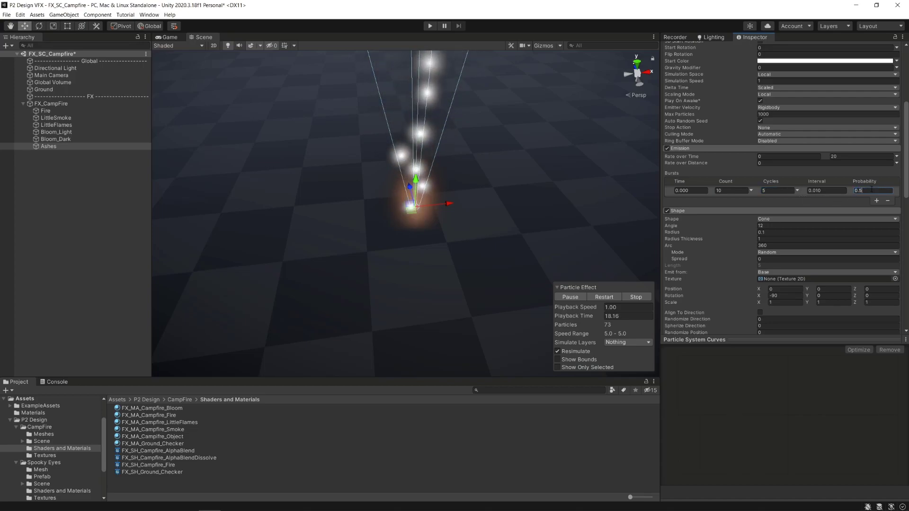
pyautogui.scroll(5, 838, 204)
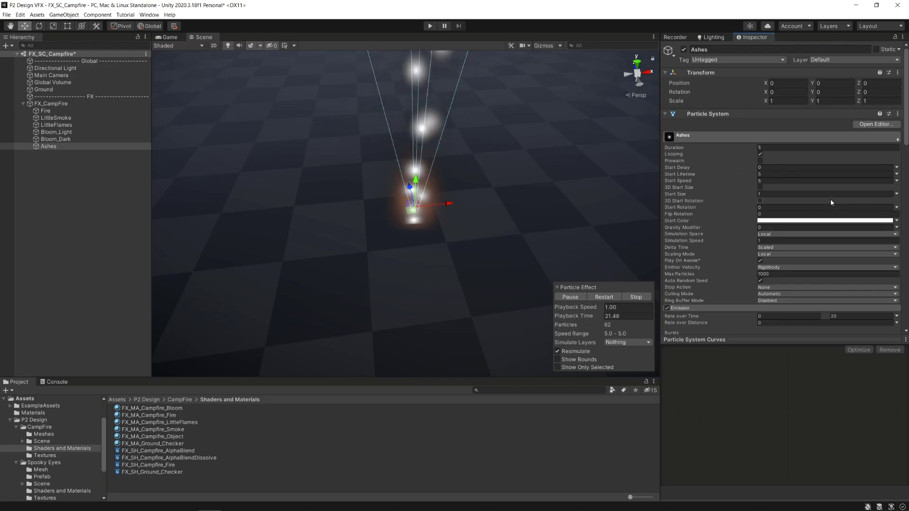
pyautogui.click(896, 174)
pyautogui.click(781, 193)
pyautogui.click(786, 174)
pyautogui.write('0.2')
pyautogui.press('Tab')
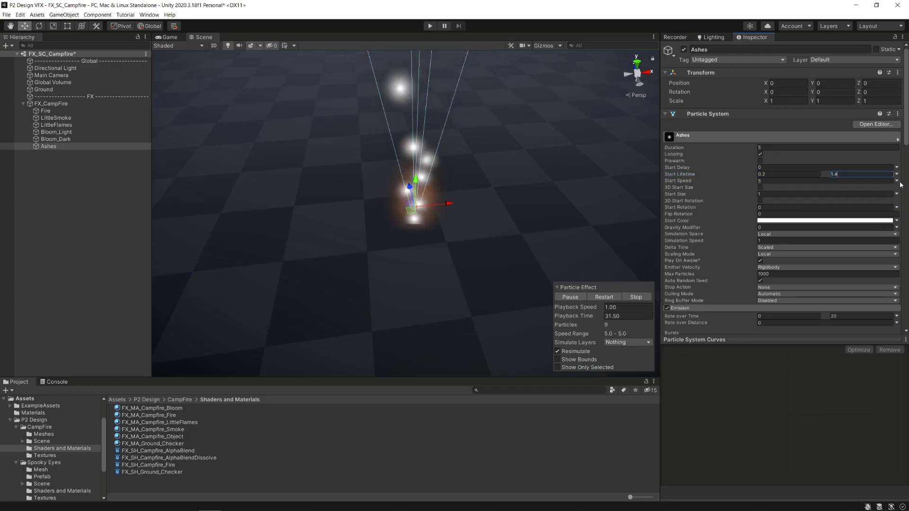
# - Make Start Speed random between 1 and 3
pyautogui.click(896, 180)
pyautogui.click(781, 200)
pyautogui.click(785, 180)
pyautogui.write('1')
pyautogui.click(844, 180)
pyautogui.write('3')
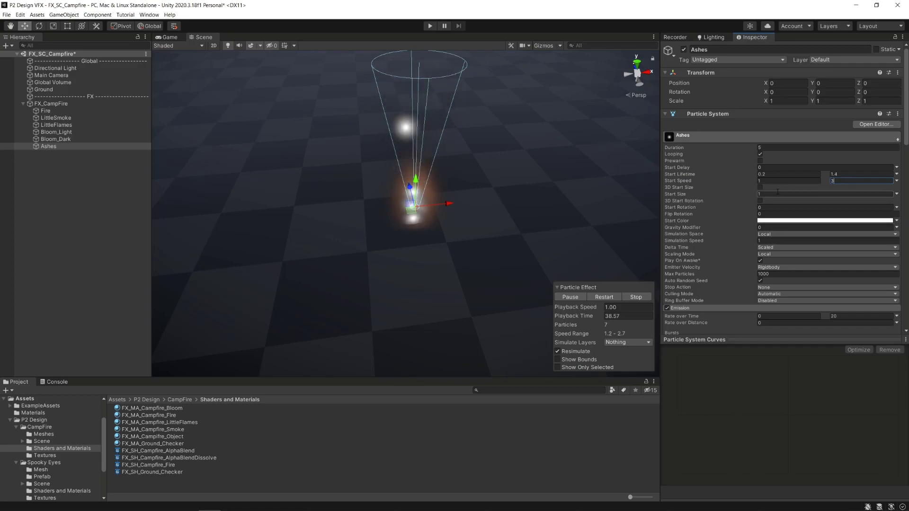
# - Make Start Size random between 0.1 and 0.15, set gravity modifier -0.1, collapse Emission
pyautogui.click(896, 194)
pyautogui.click(798, 217)
pyautogui.click(785, 194)
pyautogui.write('0.1')
pyautogui.click(852, 193)
pyautogui.write('0.15')
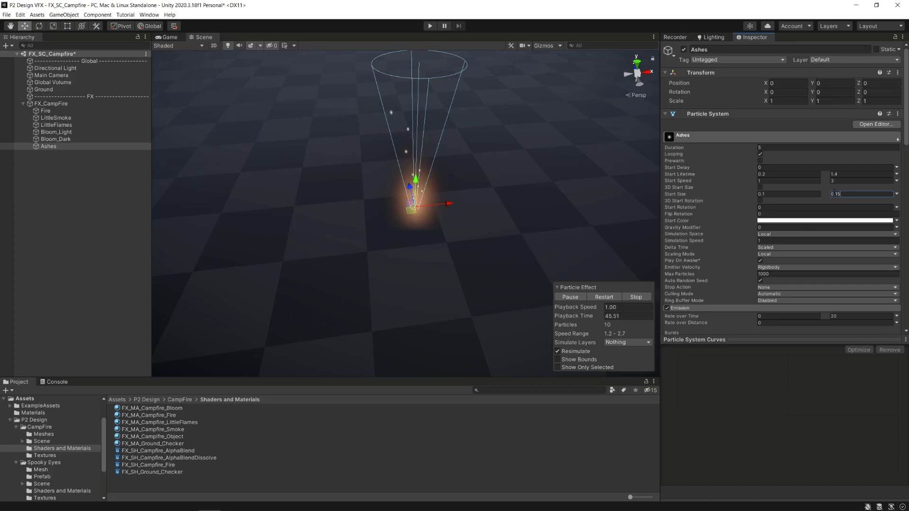
pyautogui.click(804, 227)
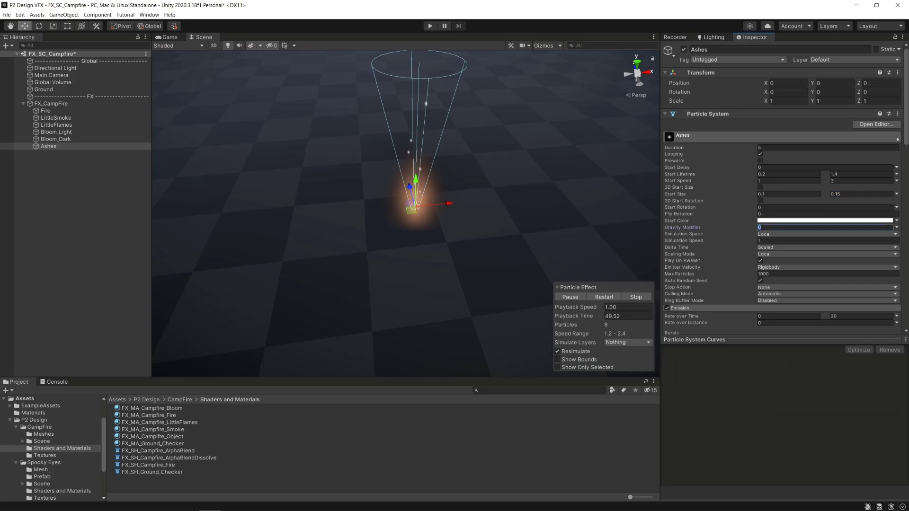
pyautogui.scroll(-4, 788, 253)
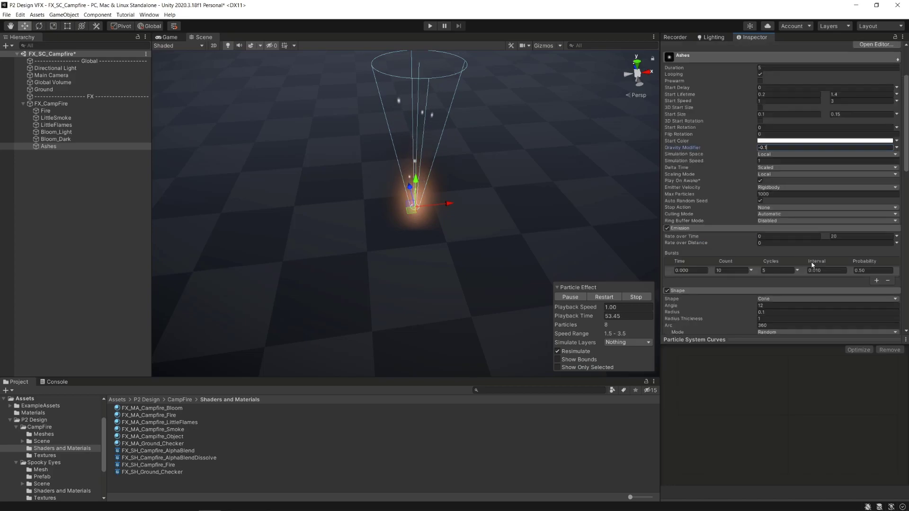
pyautogui.scroll(-4, 812, 264)
pyautogui.scroll(4, 805, 251)
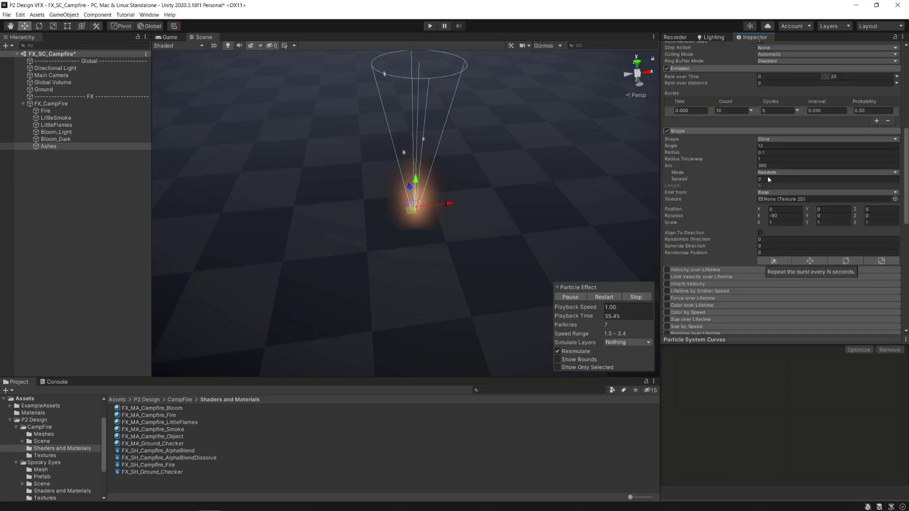
pyautogui.click(708, 69)
# - Collapse Shape, then expand and tick the Ashes' Color over Lifetime module
pyautogui.click(696, 77)
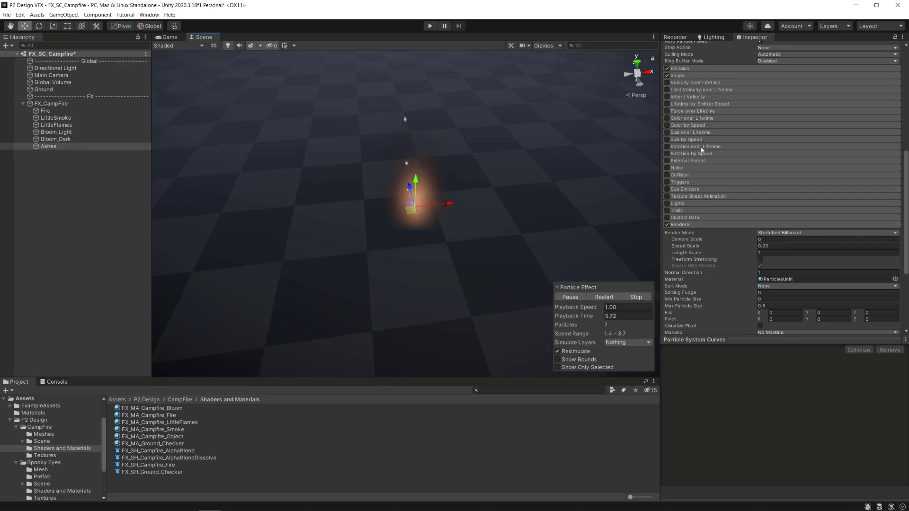
pyautogui.click(724, 118)
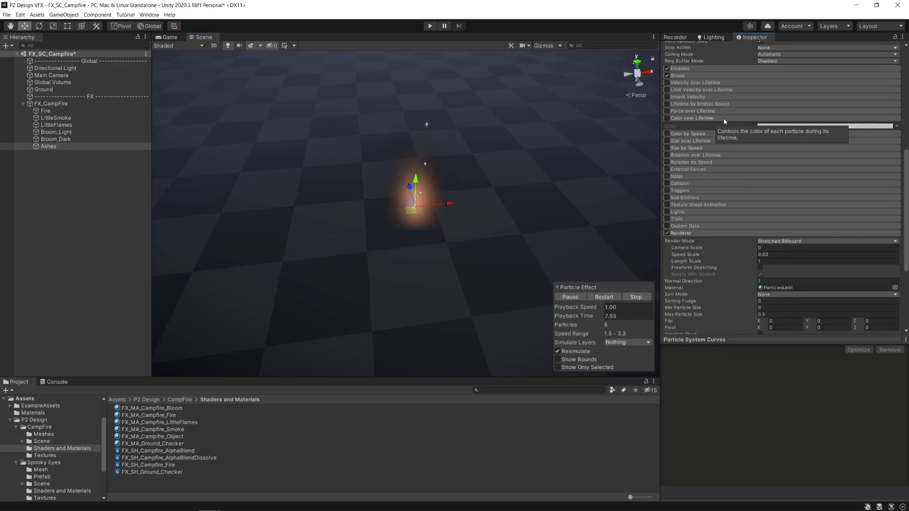
pyautogui.click(667, 118)
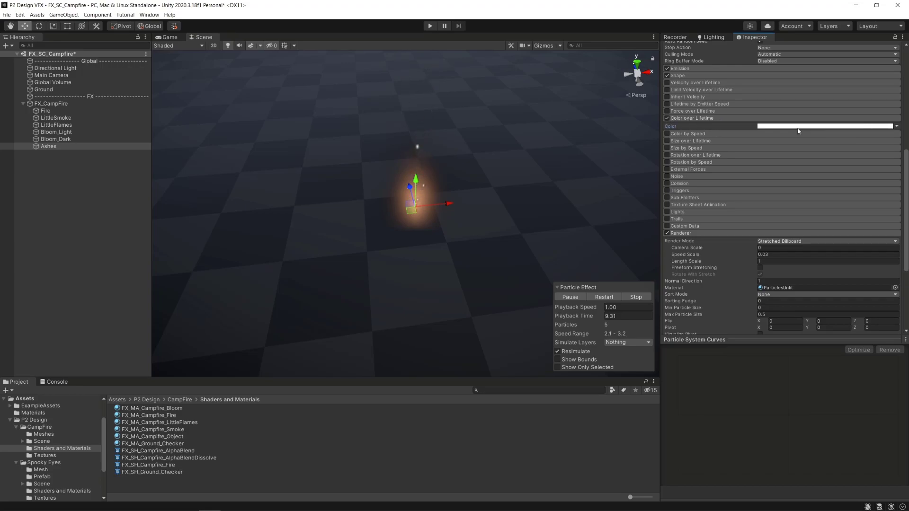
# - In the lifetime gradient, add a mid alpha key and make both ends transparent
pyautogui.click(803, 126)
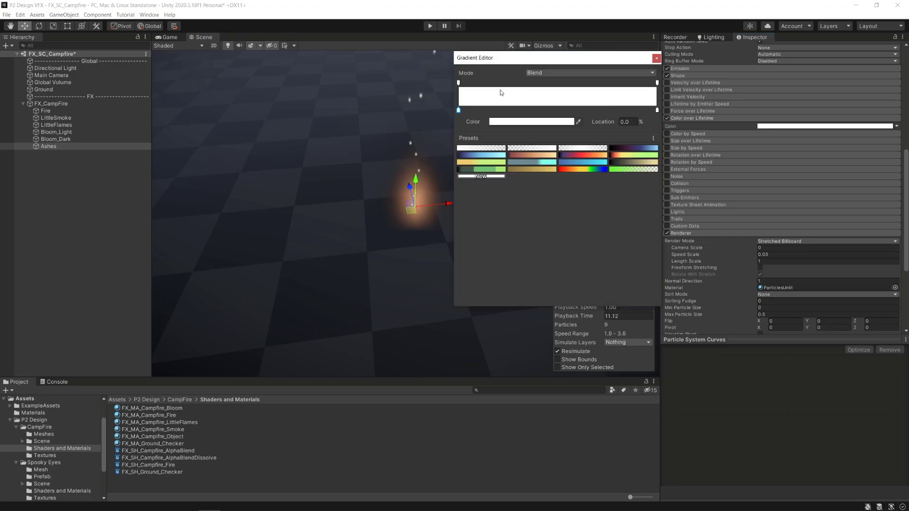
pyautogui.click(510, 83)
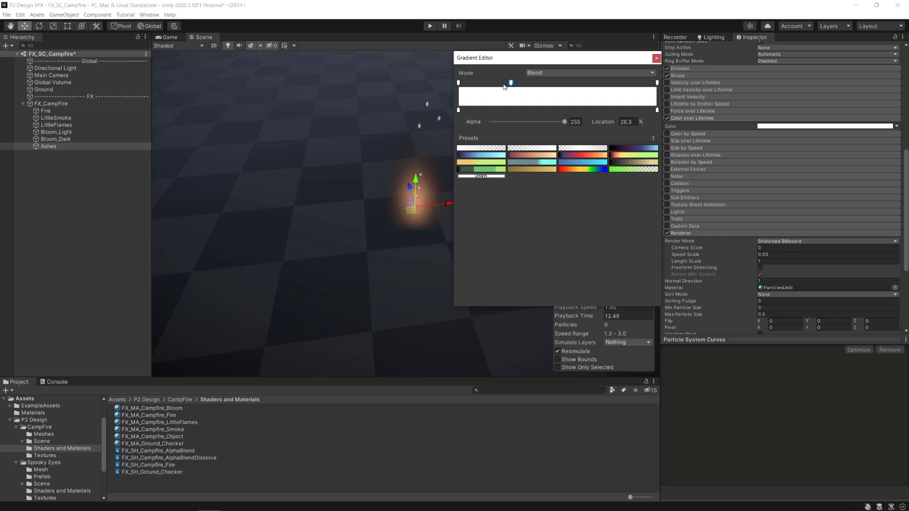
pyautogui.click(458, 82)
pyautogui.moveTo(564, 122); pyautogui.dragTo(490, 122)
pyautogui.click(656, 83)
pyautogui.moveTo(564, 122); pyautogui.dragTo(504, 122)
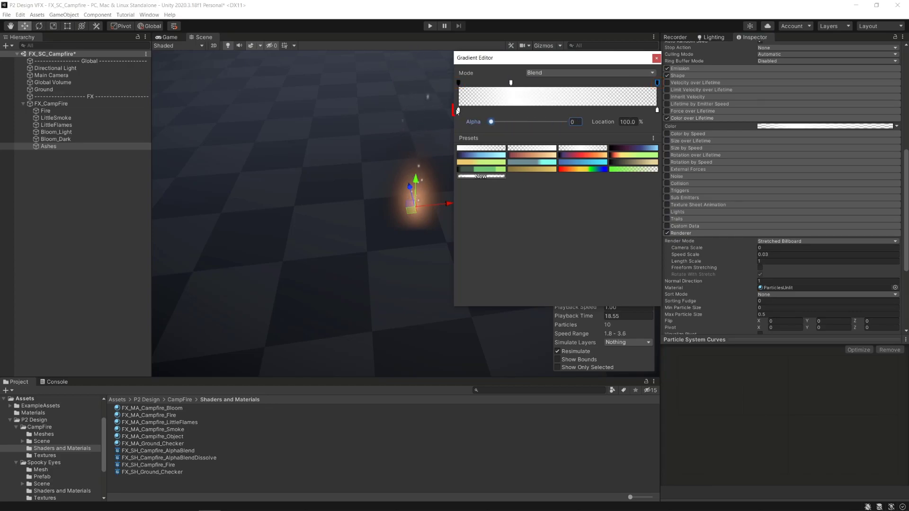
# - Set the gradient's colour key to a warm orange-peach (FFC58F)
pyautogui.click(458, 110)
pyautogui.click(497, 122)
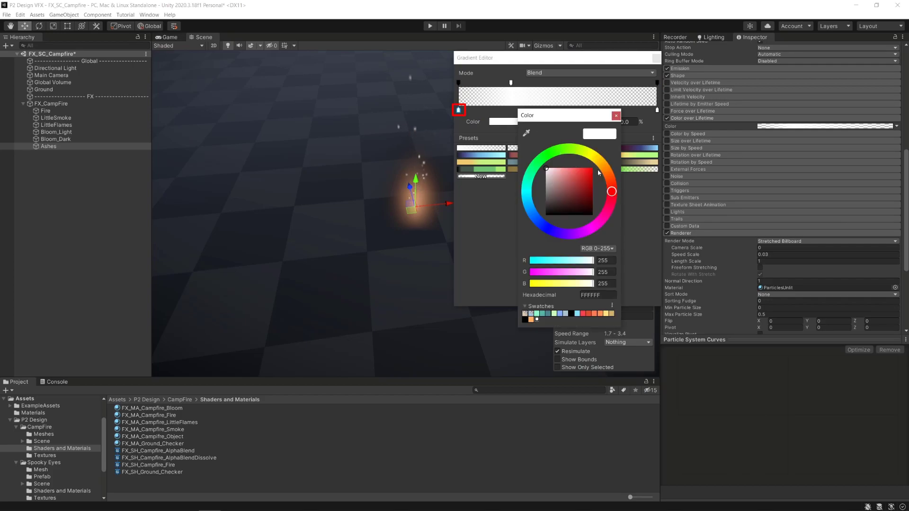
pyautogui.click(600, 173)
pyautogui.click(566, 168)
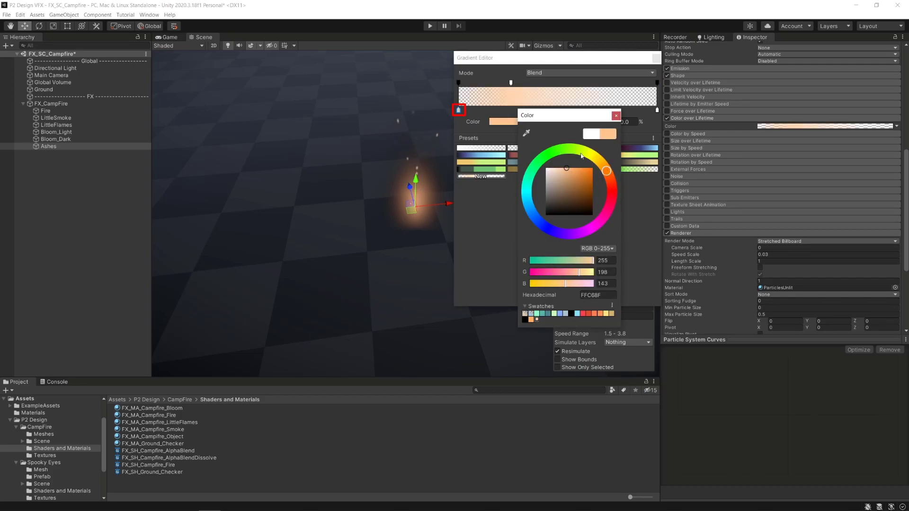
pyautogui.click(615, 116)
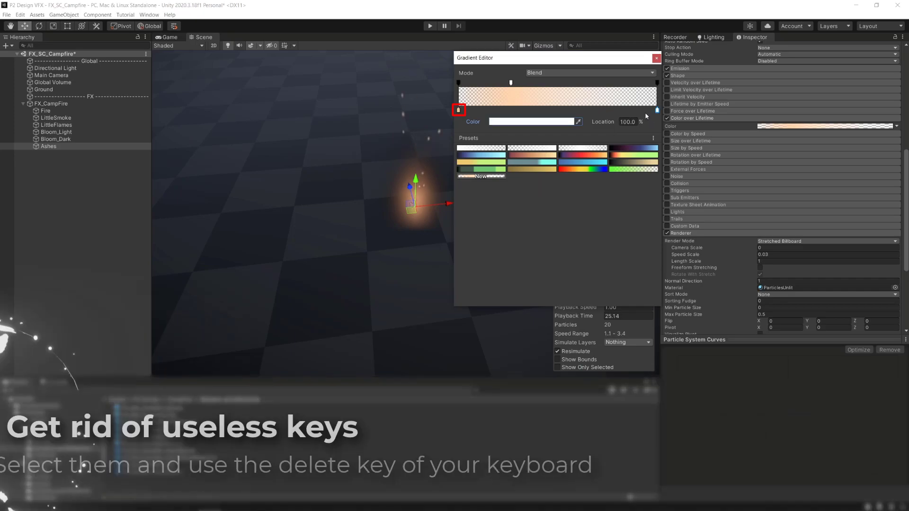
pyautogui.click(511, 122)
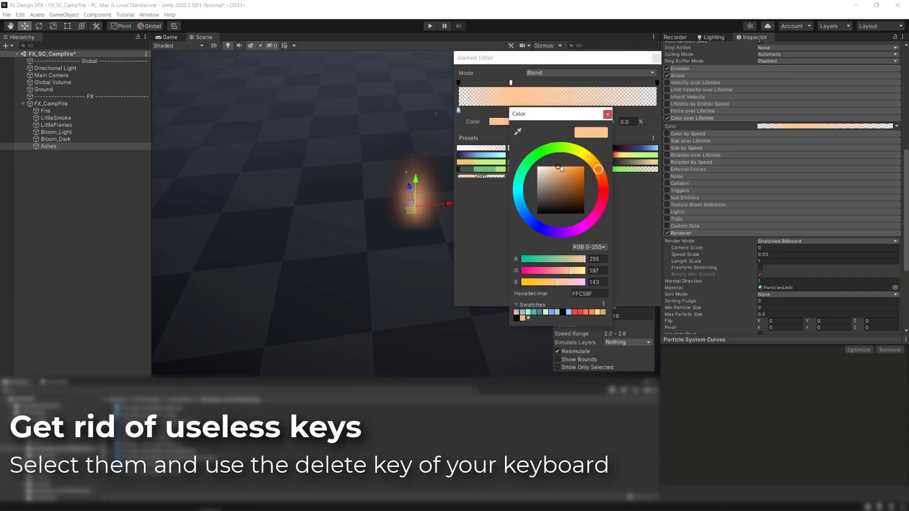
pyautogui.moveTo(560, 169); pyautogui.dragTo(563, 165)
pyautogui.click(607, 115)
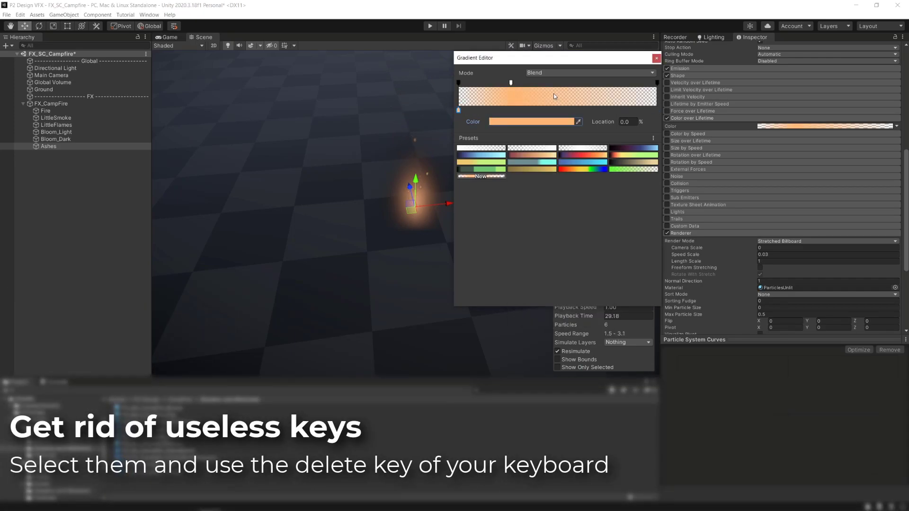
# - Add alpha keys at about 59% (opacity 40) and 69% (fully opaque), then close
pyautogui.click(576, 83)
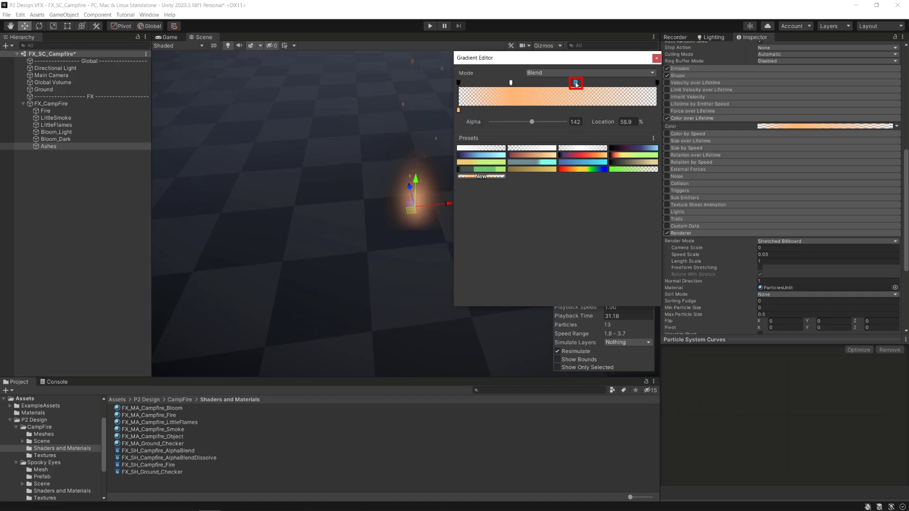
pyautogui.moveTo(532, 121); pyautogui.dragTo(566, 121)
pyautogui.click(586, 83)
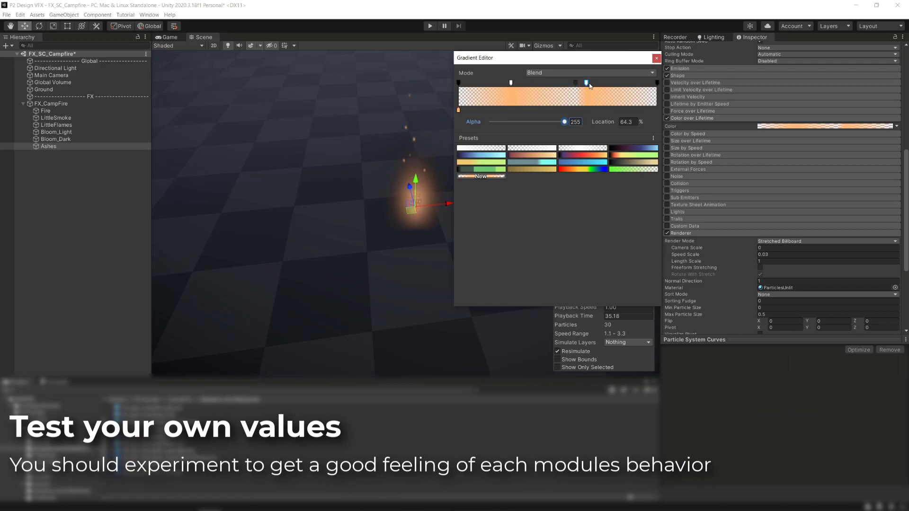
pyautogui.moveTo(586, 83); pyautogui.dragTo(596, 84)
pyautogui.click(656, 58)
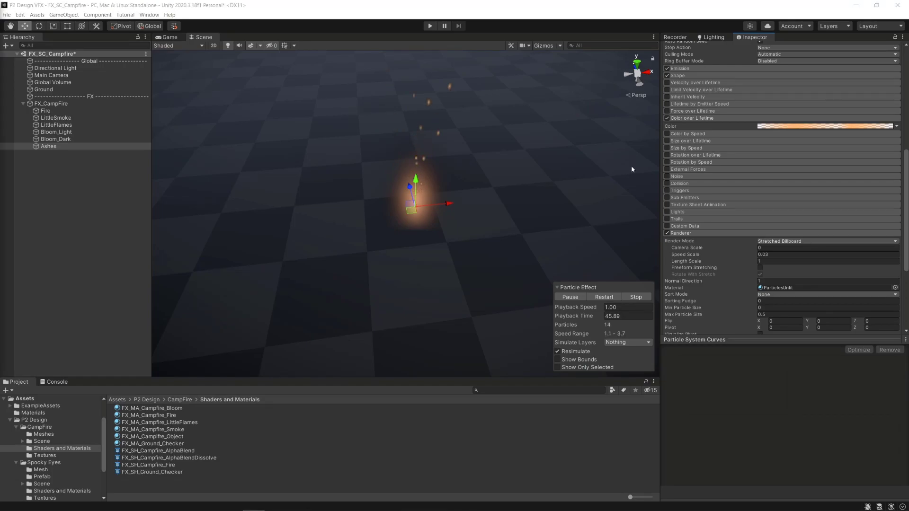
# - Enable Size over Lifetime and apply the falling preset curve so size drops to 0
pyautogui.click(681, 142)
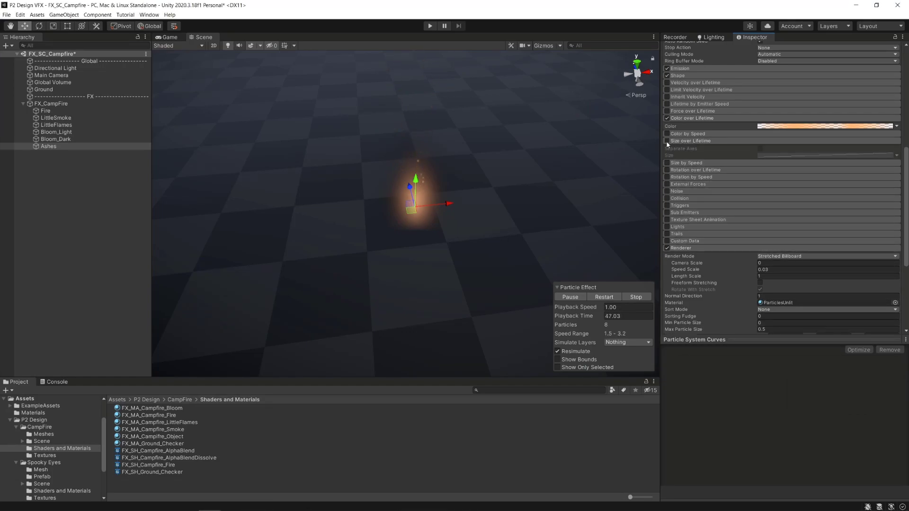
pyautogui.click(667, 141)
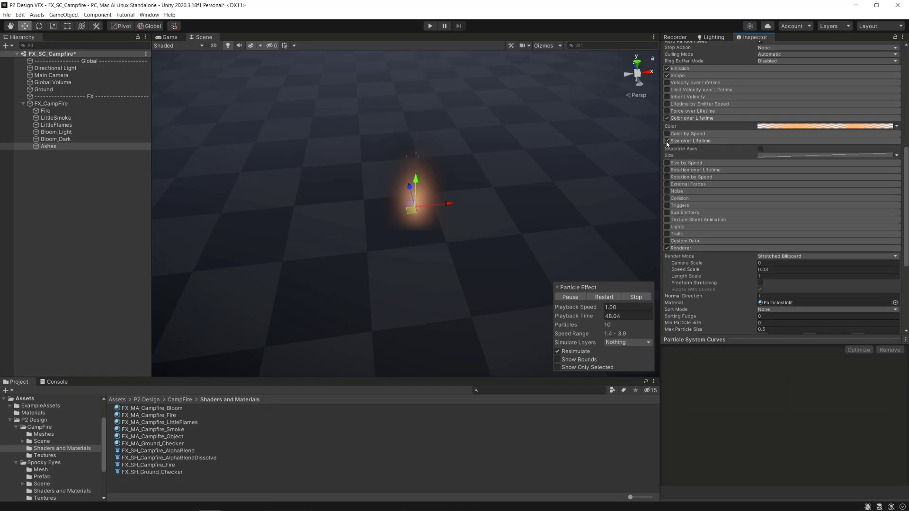
pyautogui.click(778, 156)
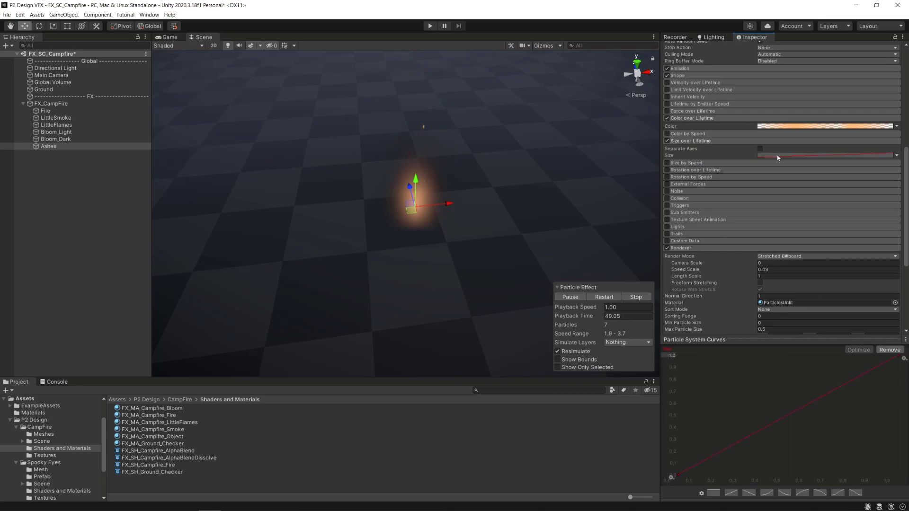
pyautogui.click(819, 493)
# - Enable Limit Velocity with Dampen 1 and a Speed curve falling to 0 near 0.25
pyautogui.click(667, 90)
pyautogui.click(703, 90)
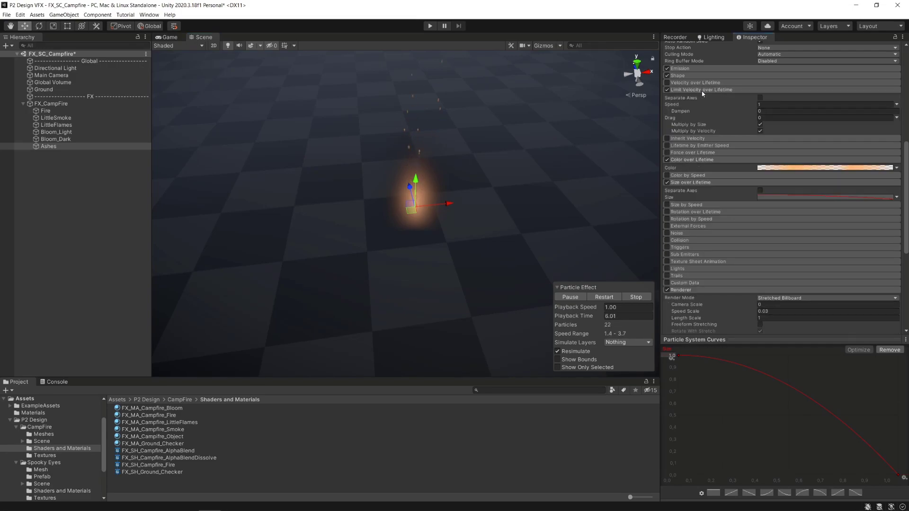
pyautogui.click(760, 131)
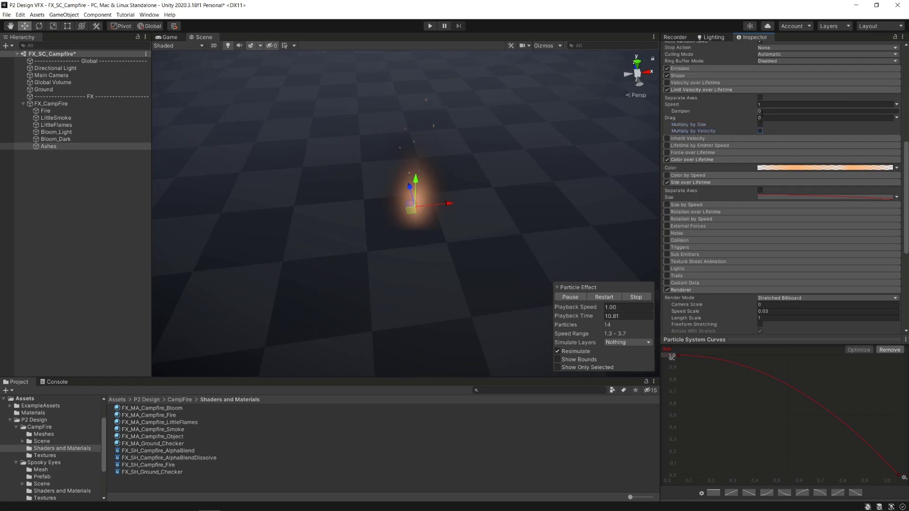
pyautogui.write('1')
pyautogui.click(897, 104)
pyautogui.click(817, 121)
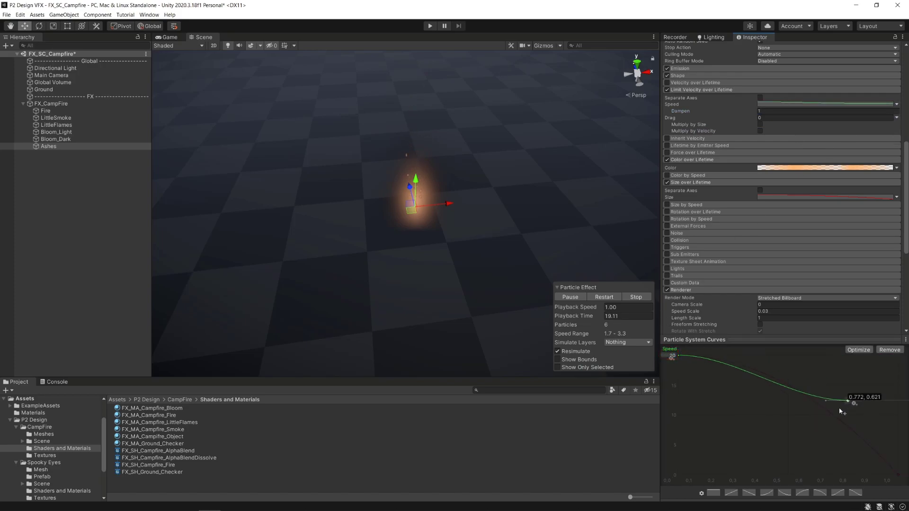
pyautogui.moveTo(826, 419); pyautogui.dragTo(722, 470)
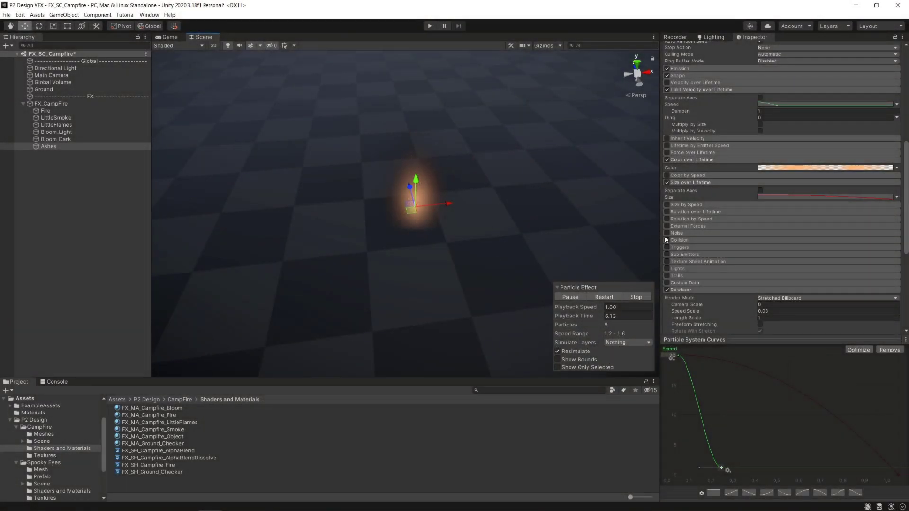
# - Enable Noise on the Ashes with frequency 0.8 and scroll speed 0.2
pyautogui.click(667, 233)
pyautogui.scroll(-4, 844, 275)
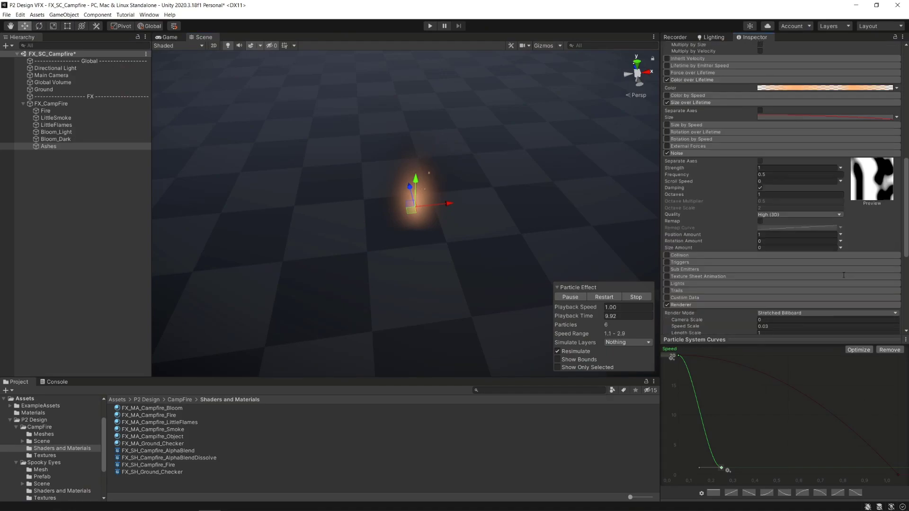
pyautogui.click(776, 173)
pyautogui.write('0.8')
pyautogui.click(772, 182)
pyautogui.write('0.2')
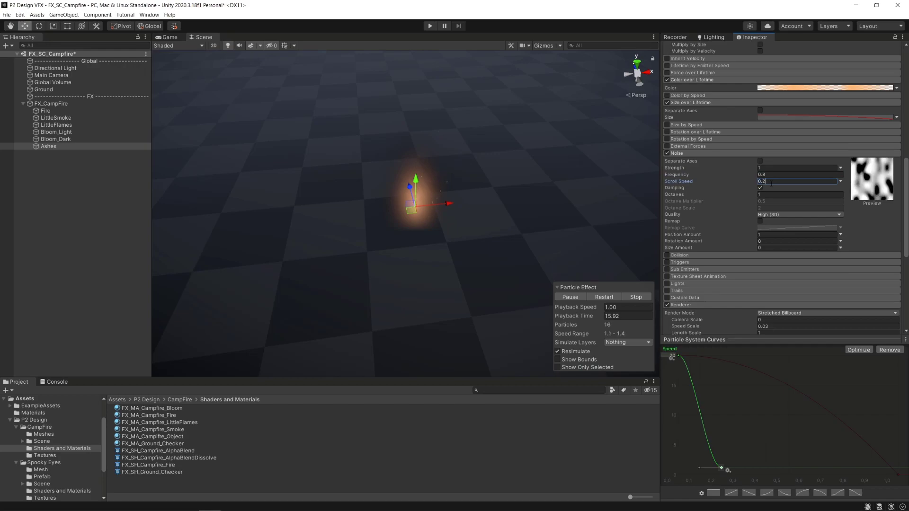
# - Give noise strength separate axes driven by curves
pyautogui.click(761, 161)
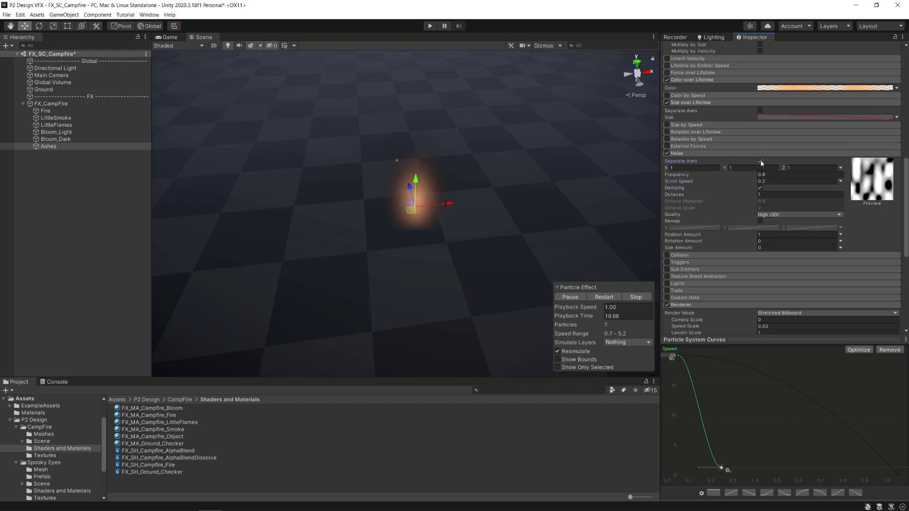
pyautogui.click(840, 167)
pyautogui.click(815, 184)
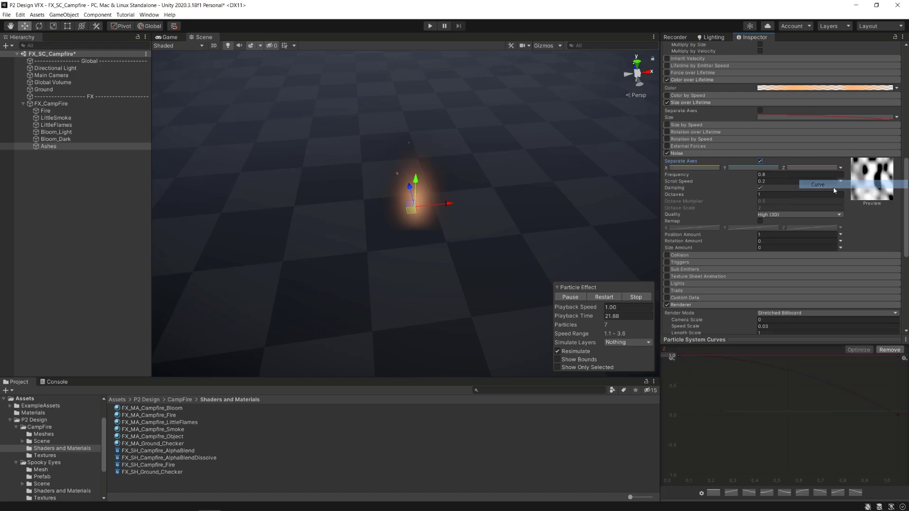
pyautogui.click(740, 169)
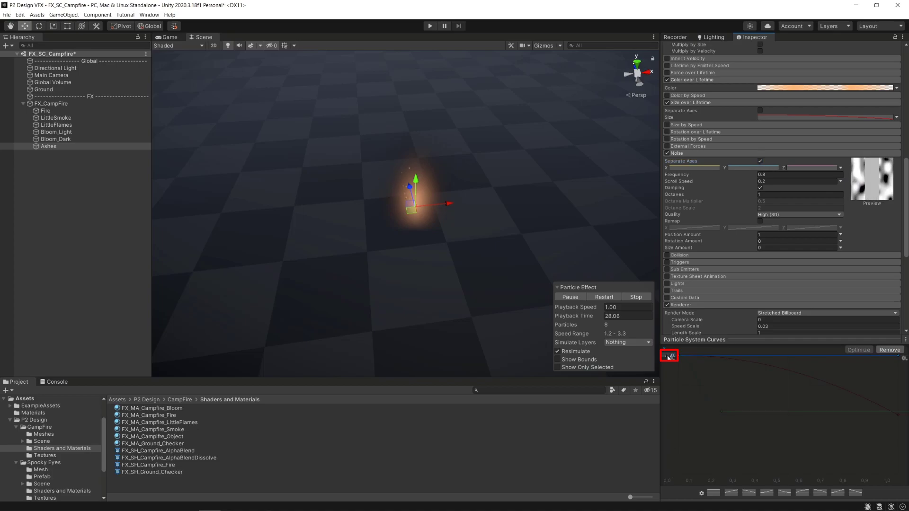
pyautogui.click(717, 103)
pyautogui.scroll(4, 743, 212)
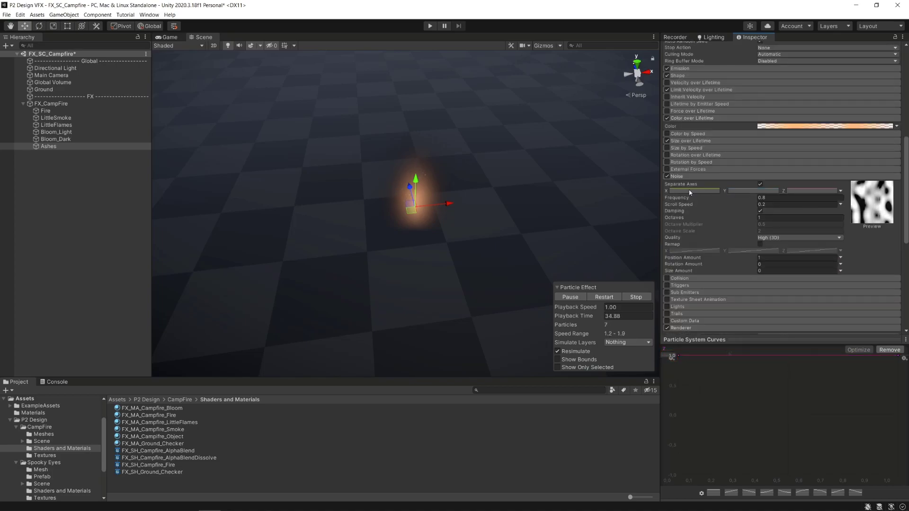
# - Shape the X strength curve to stay at zero until mid-life then climb steeply, and copy it
pyautogui.click(690, 191)
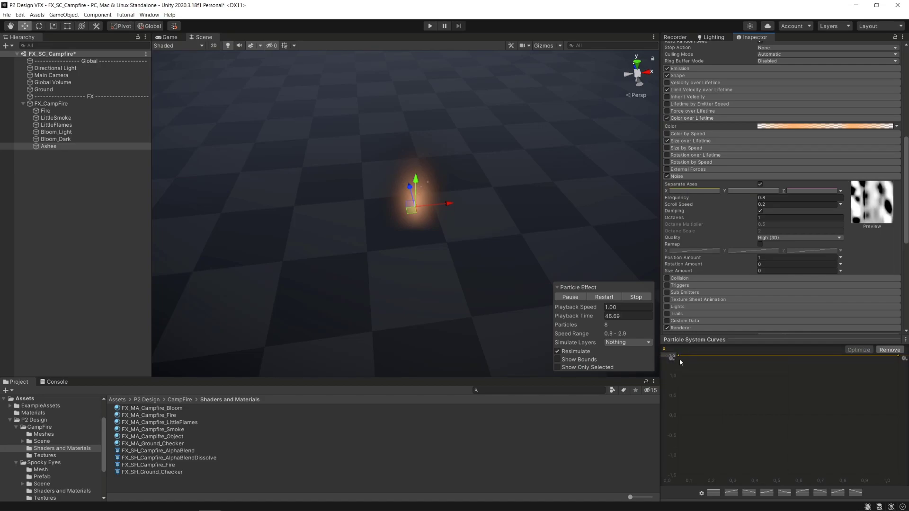
pyautogui.moveTo(679, 357); pyautogui.dragTo(774, 419)
pyautogui.moveTo(902, 356); pyautogui.dragTo(856, 355)
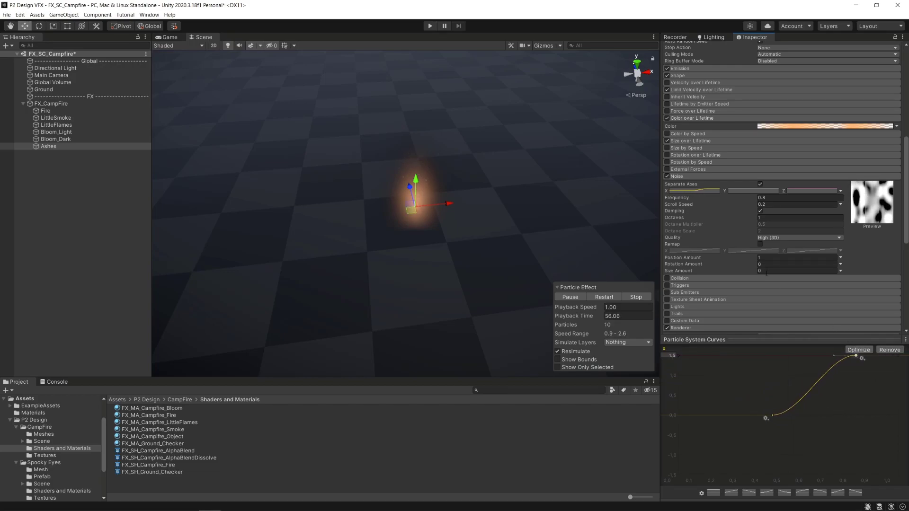
pyautogui.rightClick(669, 194)
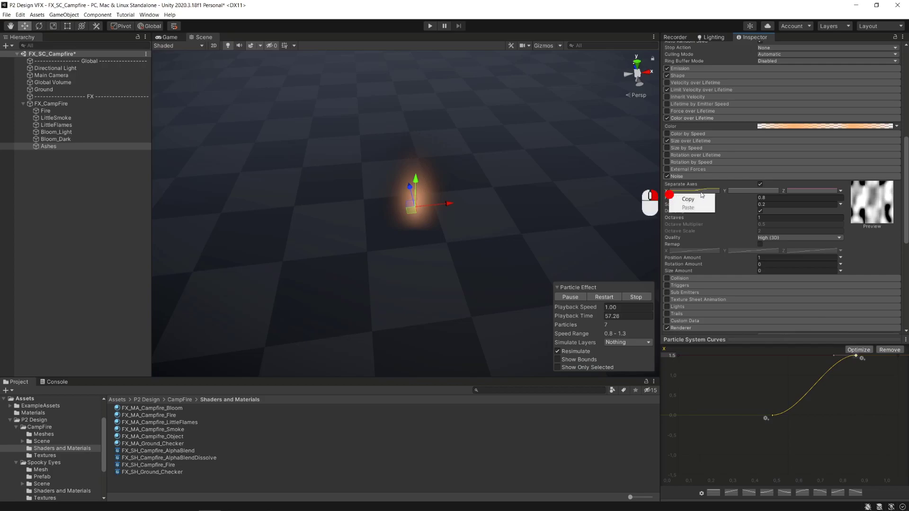
pyautogui.click(699, 200)
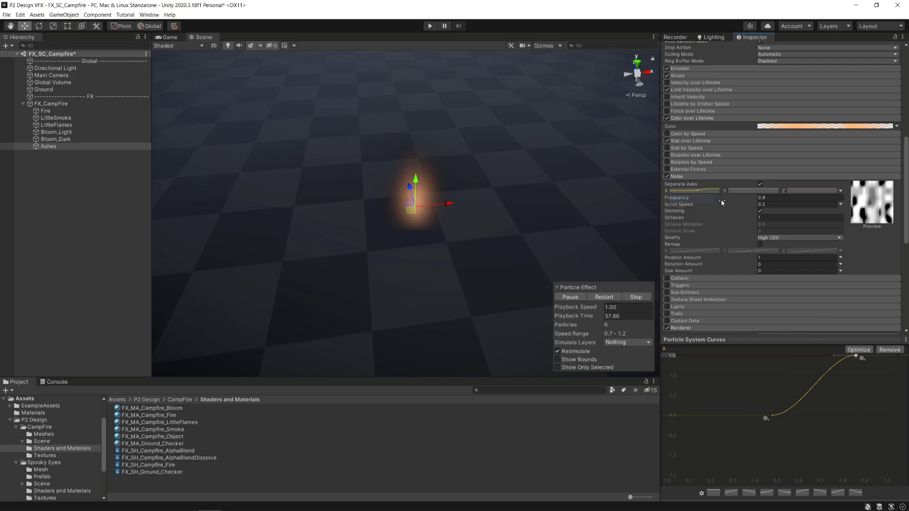
# - Paste the curve onto the Z noise axis, then duplicate Bloom_Light with Ctrl+D
pyautogui.rightClick(786, 194)
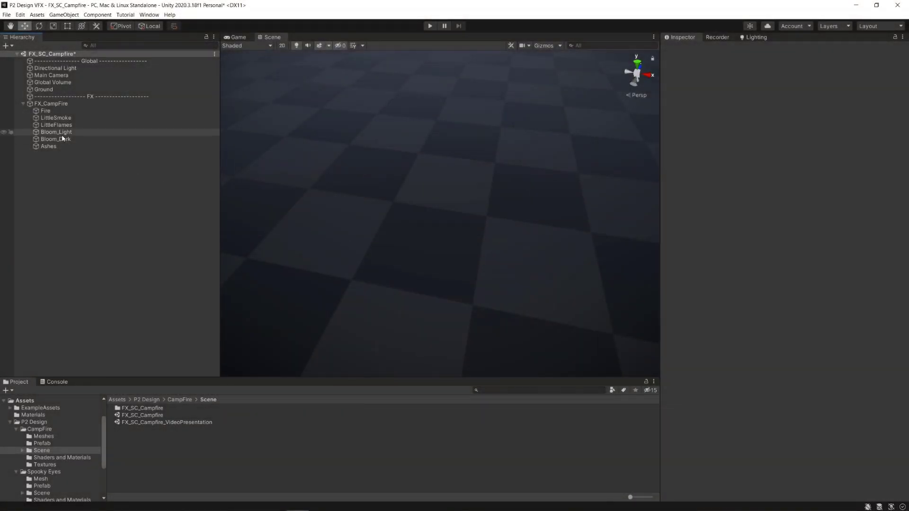
pyautogui.click(57, 132)
pyautogui.hotkey('ctrl', 'd')
# - On Bloom_Light (1), turn off Size over Lifetime and enable Color over Lifetime
pyautogui.click(582, 293)
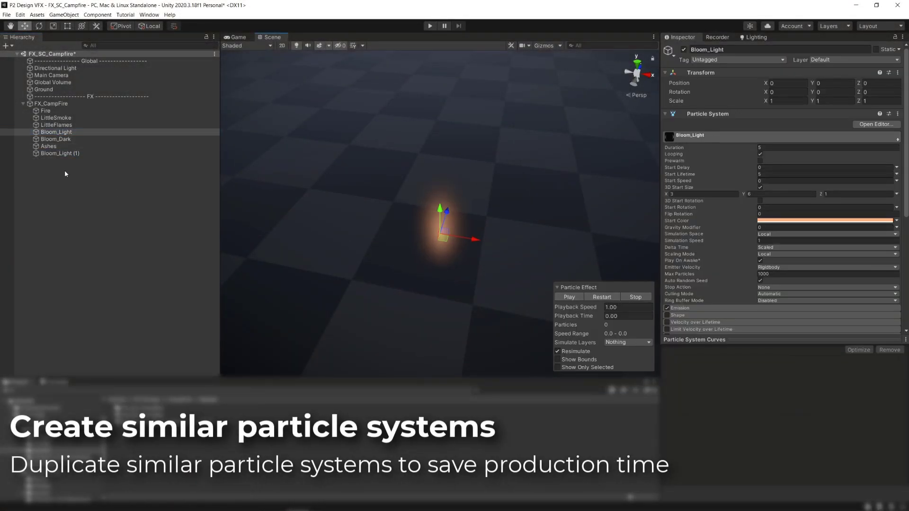
pyautogui.click(50, 153)
pyautogui.scroll(-4, 749, 255)
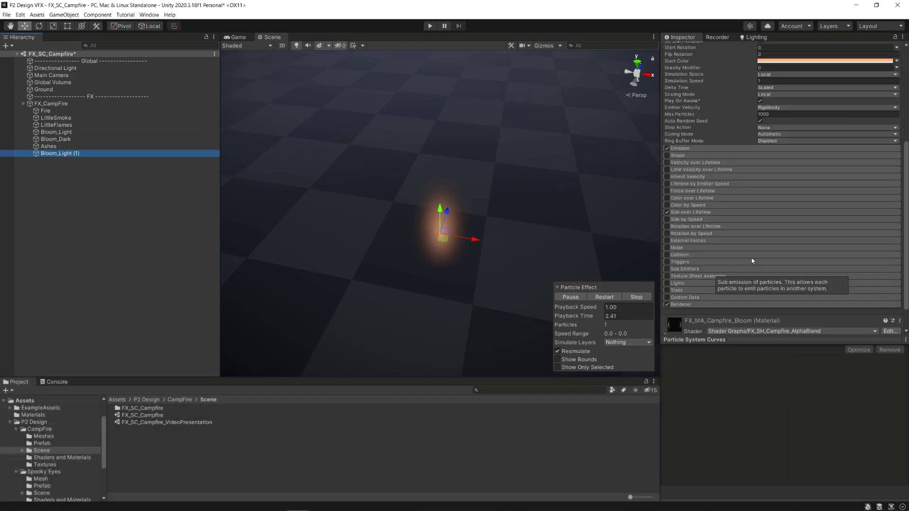
pyautogui.click(667, 213)
pyautogui.click(667, 213)
pyautogui.click(691, 198)
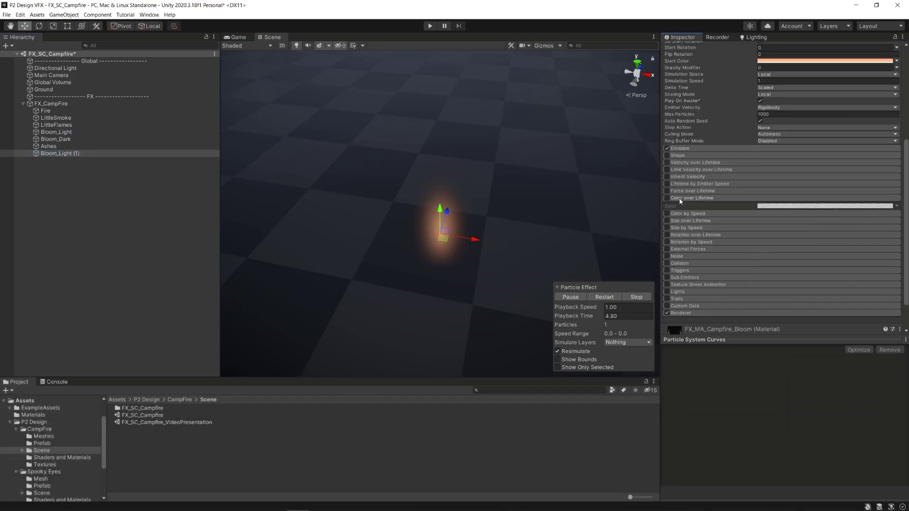
pyautogui.click(667, 197)
# - Add alpha keys of varying opacity (one at 203) ending transparent at 84.6%
pyautogui.click(765, 207)
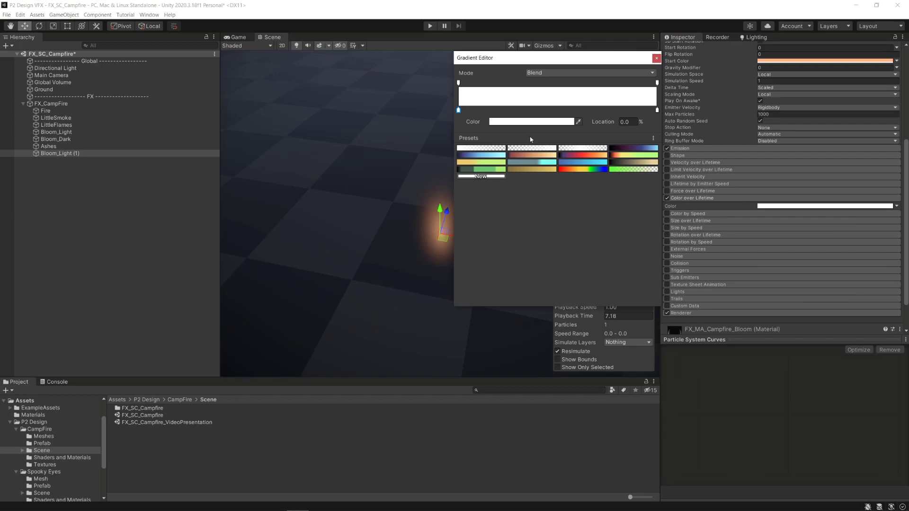
pyautogui.click(485, 82)
pyautogui.moveTo(566, 122); pyautogui.dragTo(529, 123)
pyautogui.click(523, 82)
pyautogui.click(561, 82)
pyautogui.click(593, 83)
pyautogui.click(627, 82)
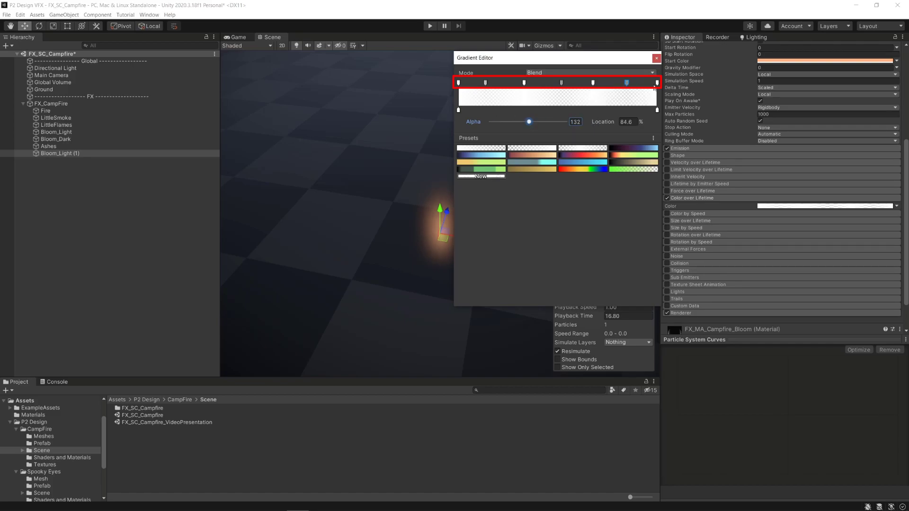
pyautogui.click(656, 58)
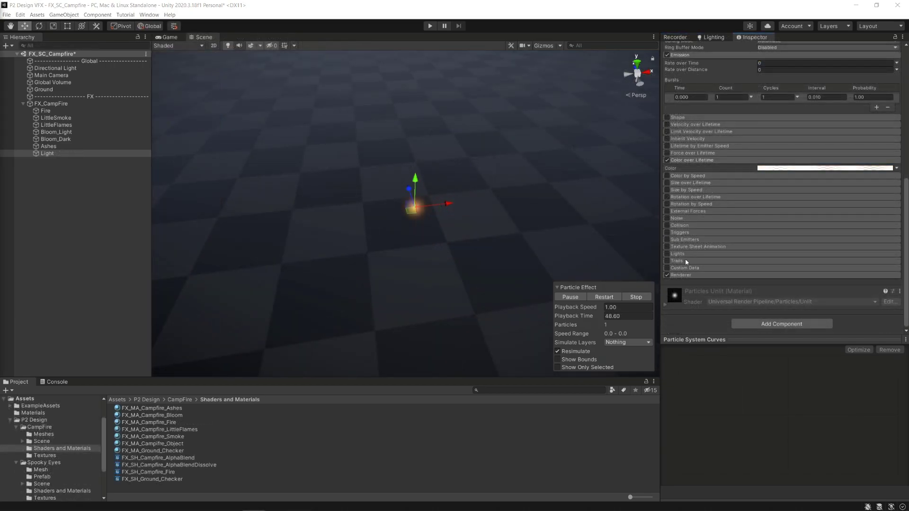
# - Set the Renderer's Render Mode to None and enable the Lights module
pyautogui.click(691, 275)
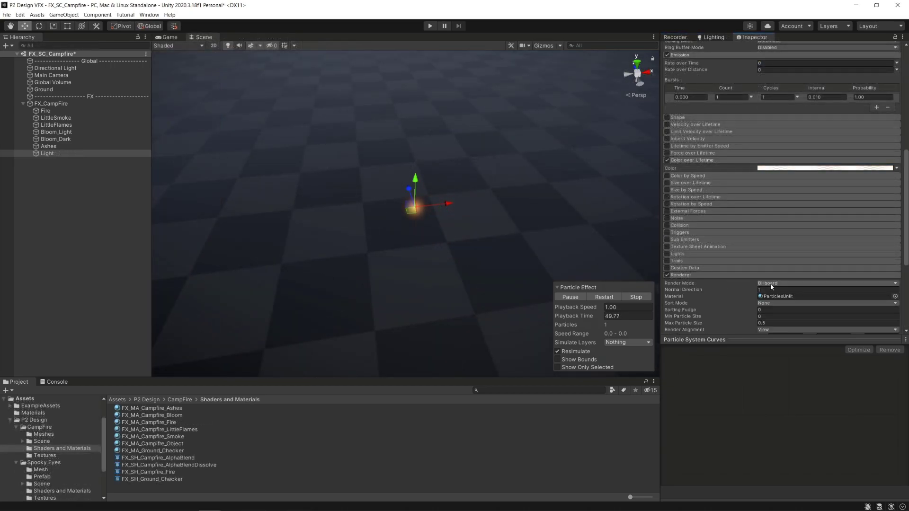
pyautogui.click(771, 283)
pyautogui.click(783, 334)
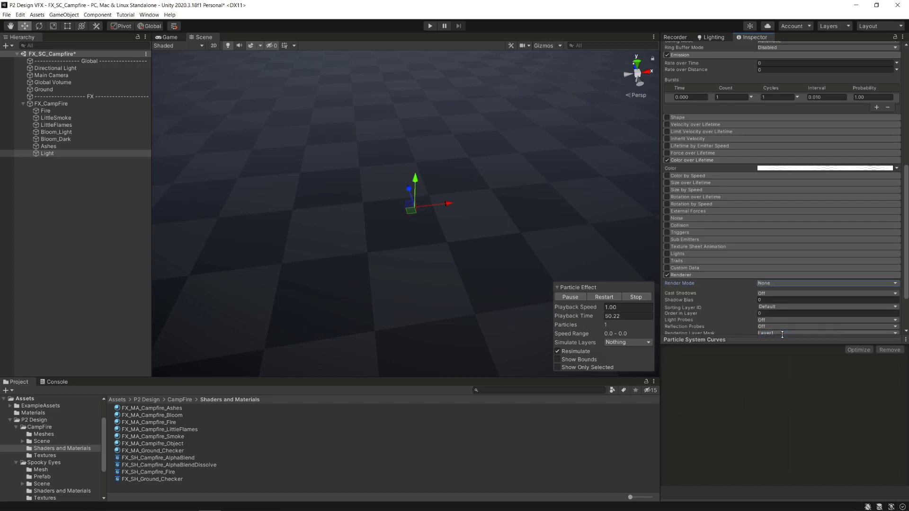
pyautogui.click(684, 275)
pyautogui.click(686, 253)
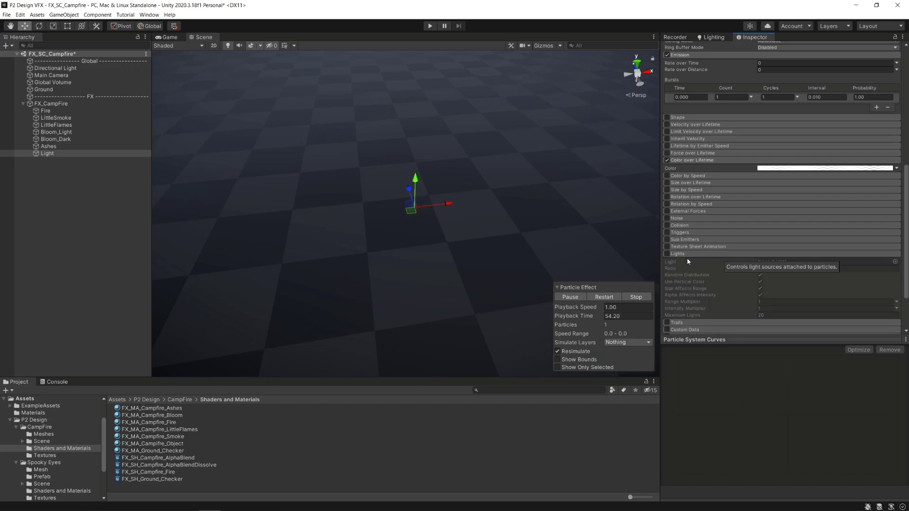
pyautogui.click(667, 254)
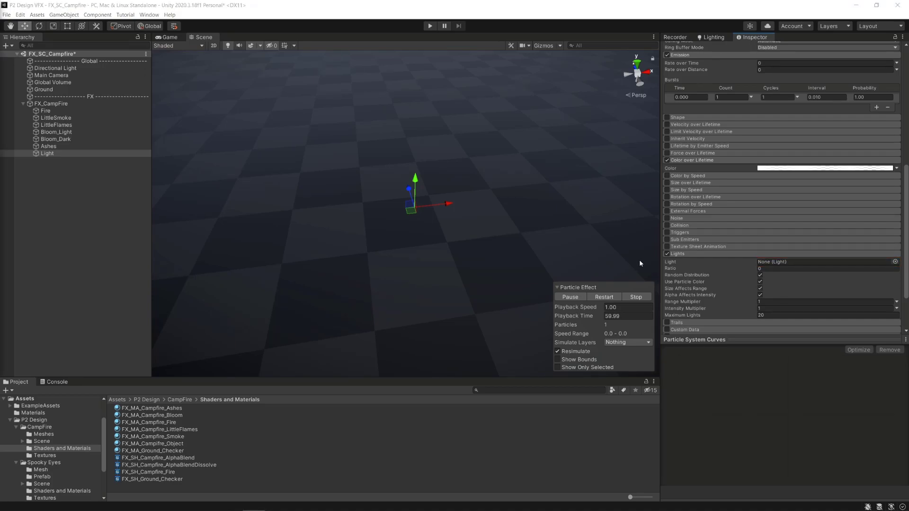
# - Add a Point Light to the scene with range 20 and intensity 1
pyautogui.rightClick(71, 190)
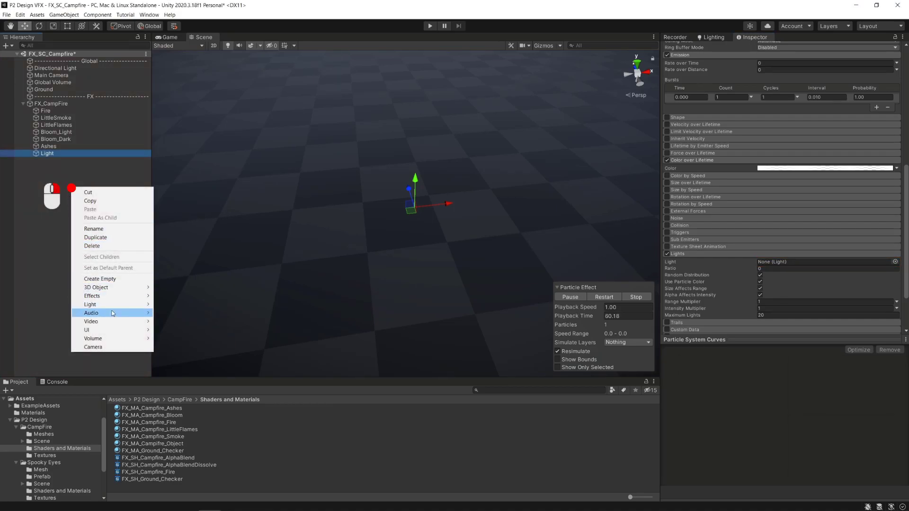
pyautogui.moveTo(116, 309)
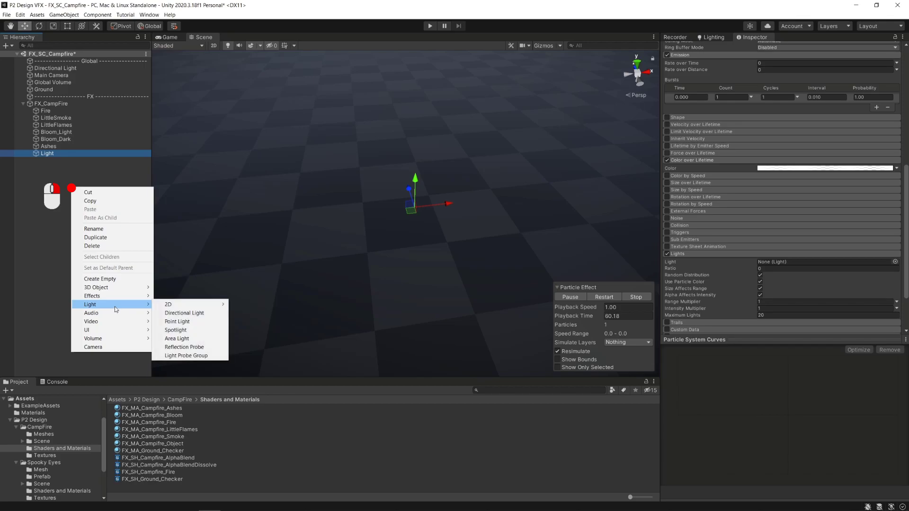
pyautogui.click(185, 323)
pyautogui.click(767, 137)
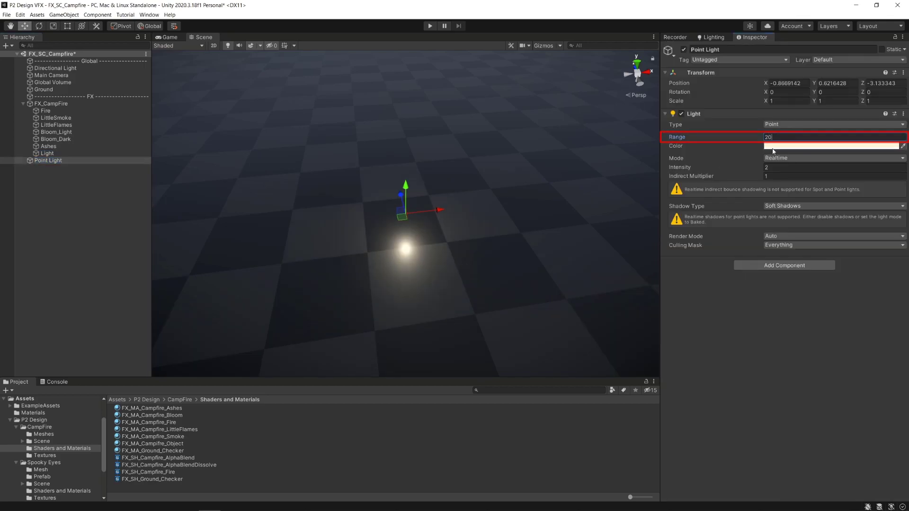
pyautogui.write('1')
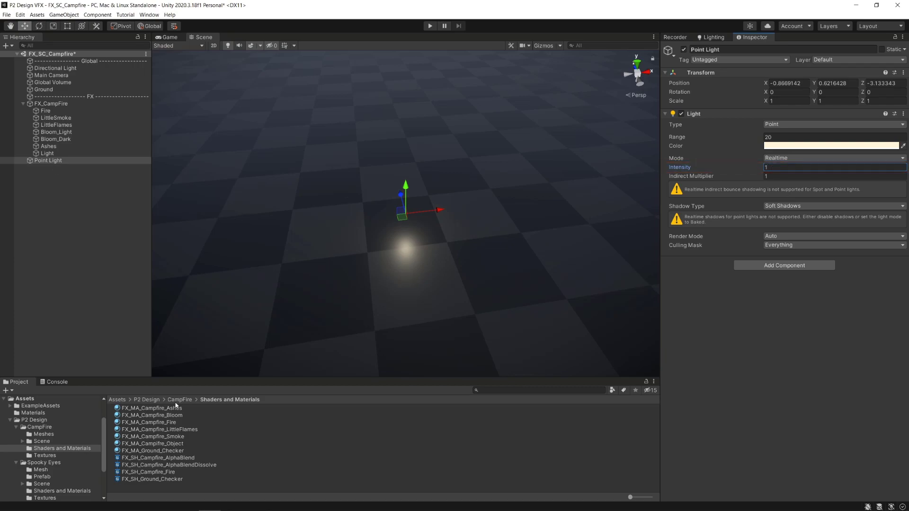
# - Save the Point Light as a prefab in a new CampFire/Prefab folder and select its scene copy
pyautogui.rightClick(124, 445)
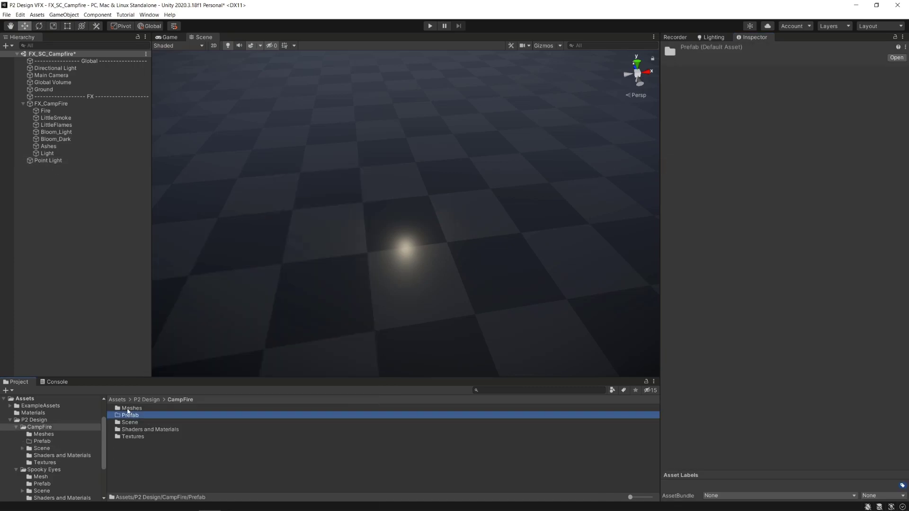
pyautogui.doubleClick(128, 416)
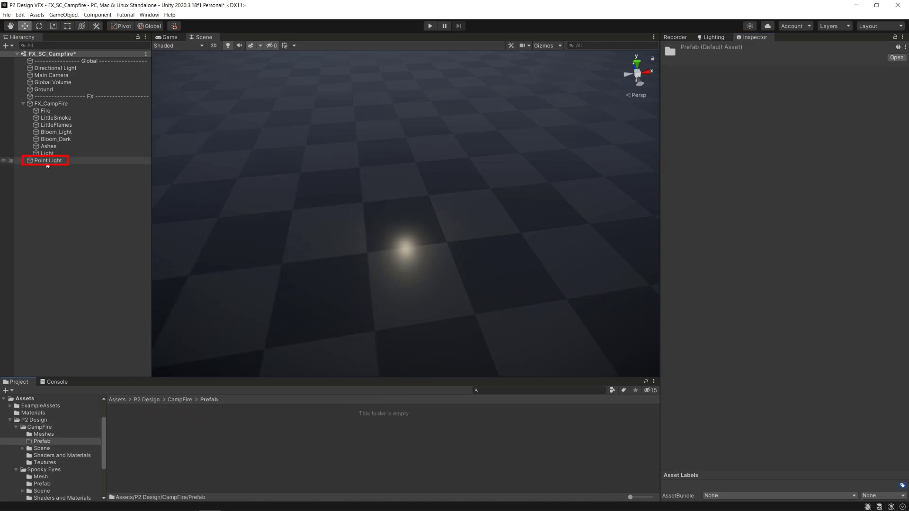
pyautogui.moveTo(147, 432); pyautogui.dragTo(147, 430)
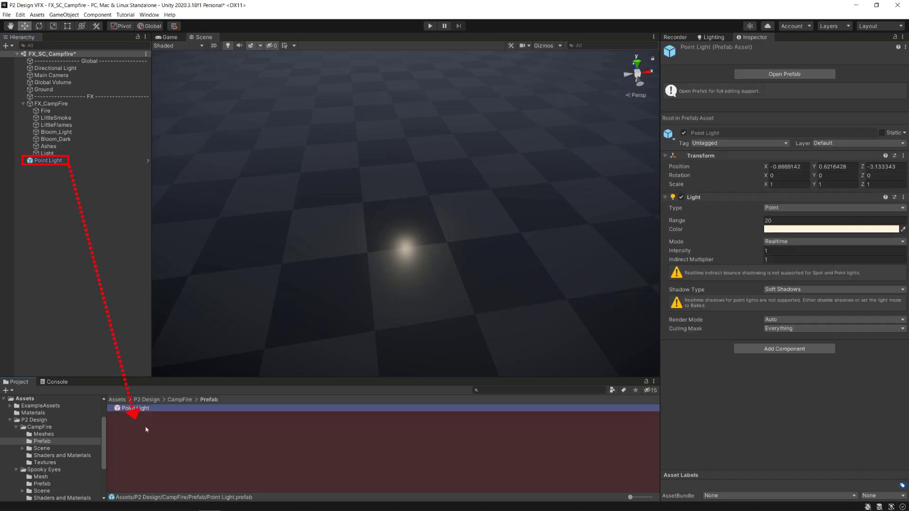
pyautogui.click(56, 161)
# - Delete the scene Point Light, assign its prefab to the Light particle's Lights module, and reposition the emitter
pyautogui.press('Delete')
pyautogui.click(55, 154)
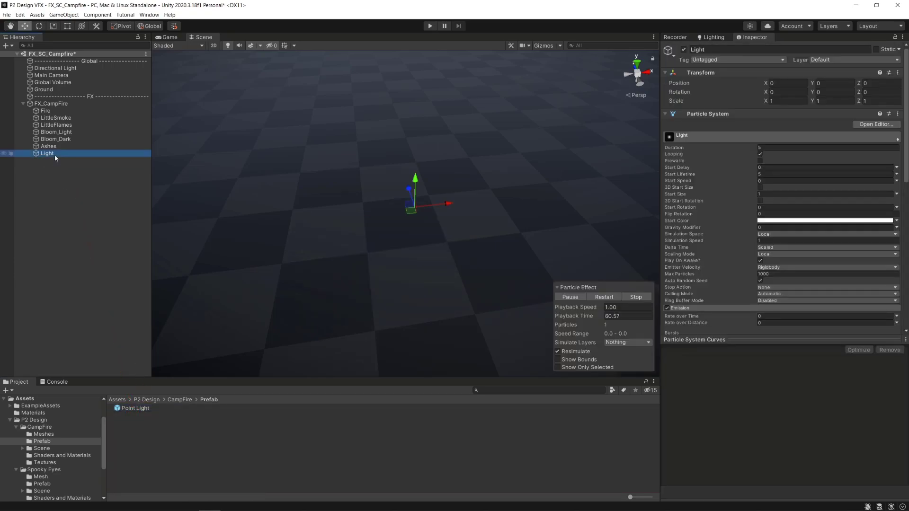
pyautogui.scroll(-10, 785, 257)
pyautogui.moveTo(135, 408); pyautogui.dragTo(572, 338)
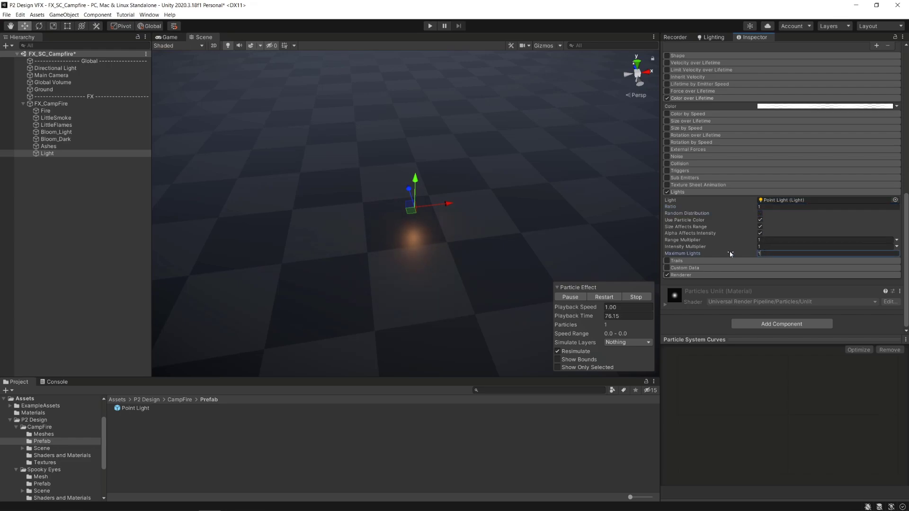
pyautogui.keyDown('alt'); pyautogui.moveTo(435, 246); pyautogui.dragTo(668, 243); pyautogui.keyUp('alt')
pyautogui.moveTo(387, 217); pyautogui.dragTo(341, 244)
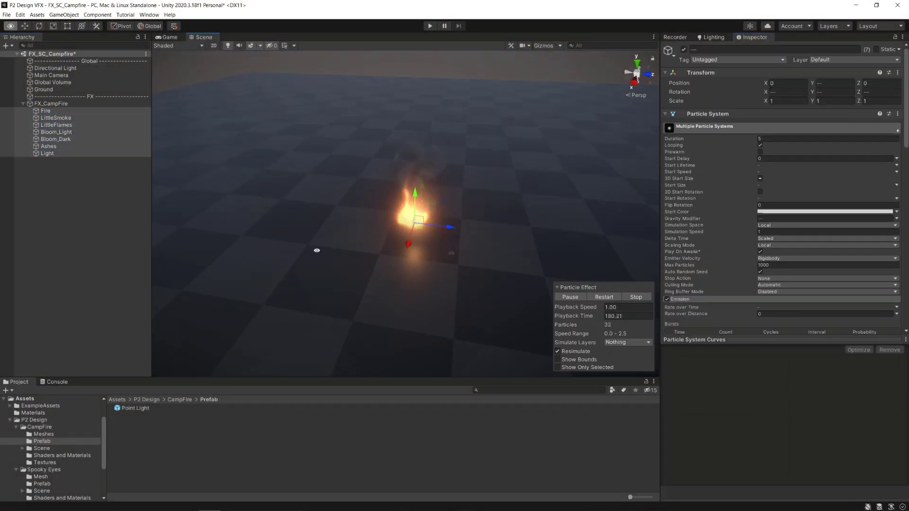
# - Orbit the Scene view around the burning campfire to preview the complete effect
pyautogui.keyDown('alt'); pyautogui.moveTo(317, 250); pyautogui.dragTo(517, 255); pyautogui.keyUp('alt')
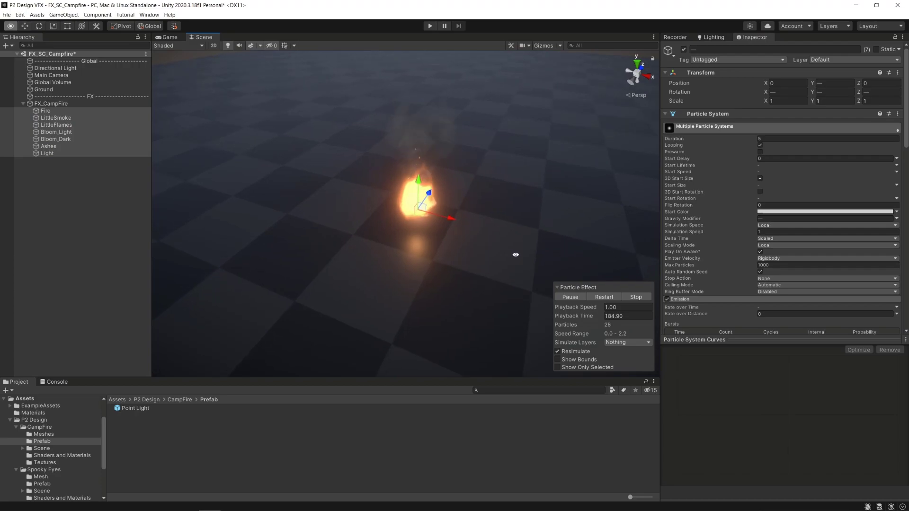